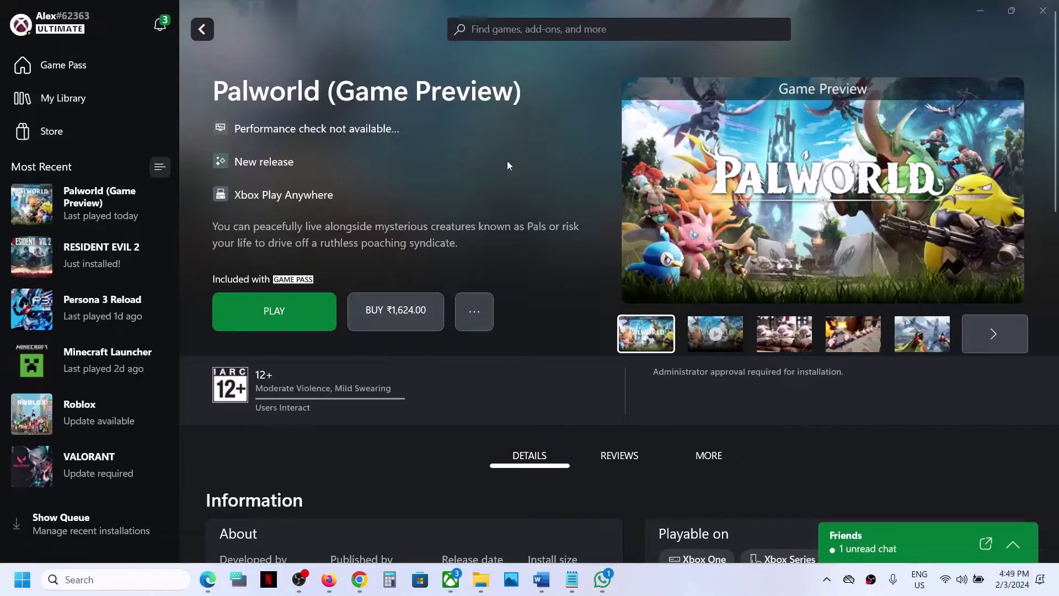
Bring up the Word guide and highlight the rating-restriction error title.
left_click(542, 579)
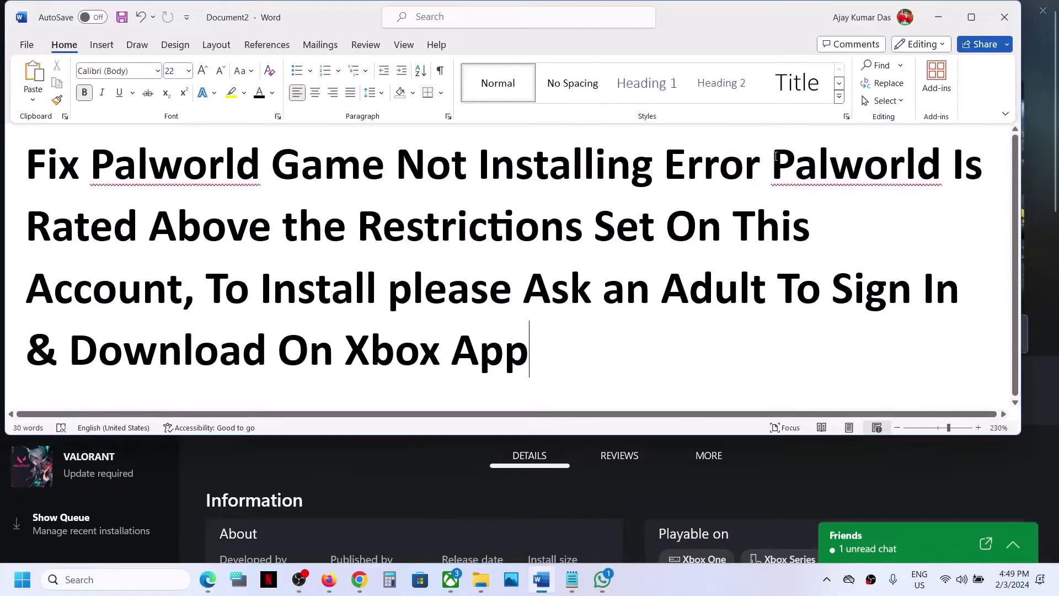
left_click_drag(778, 159, 457, 220)
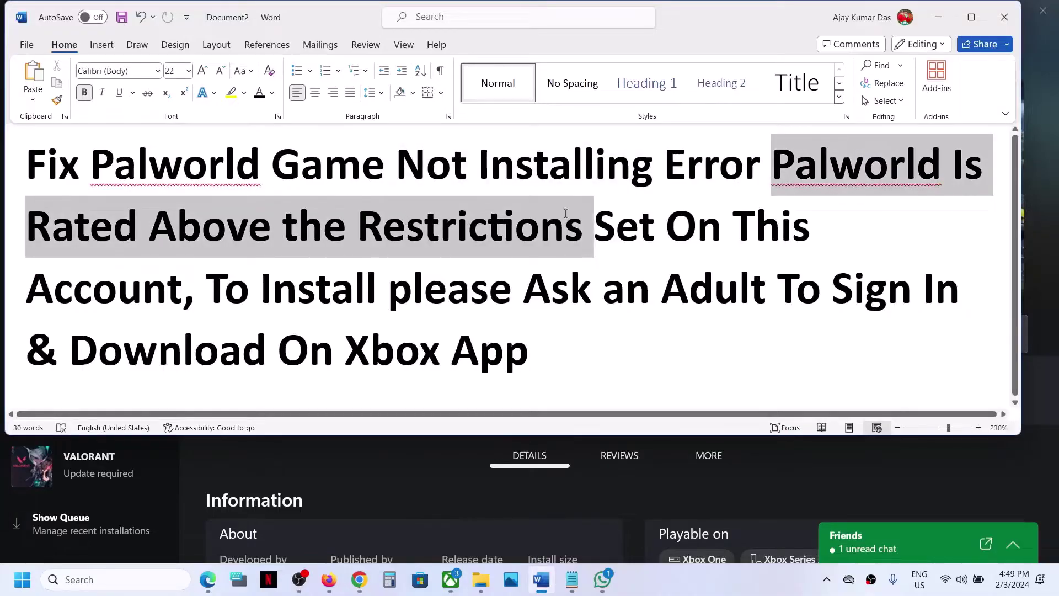
left_click_drag(565, 214, 270, 335)
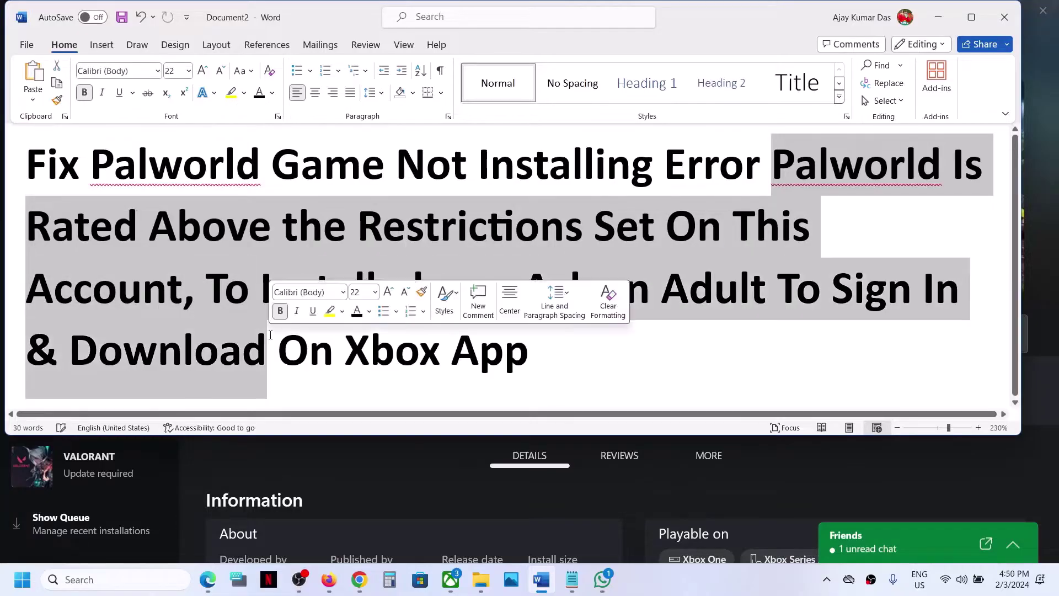
Highlight the Step 1 log-out-and-in heading, leaving the Death Stranding restriction screenshot showing.
left_click(939, 17)
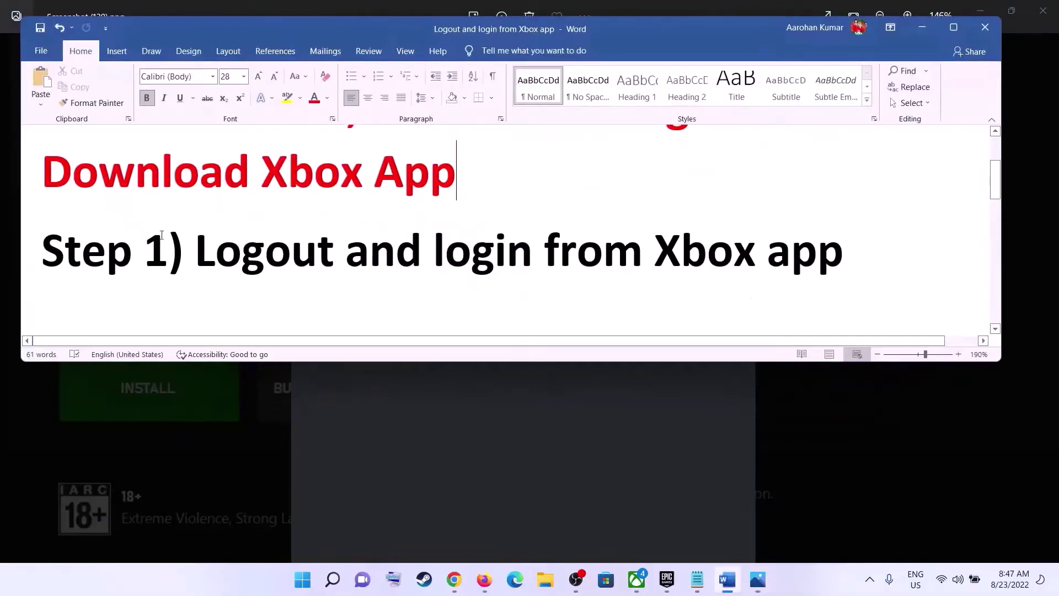
left_click_drag(194, 246, 788, 254)
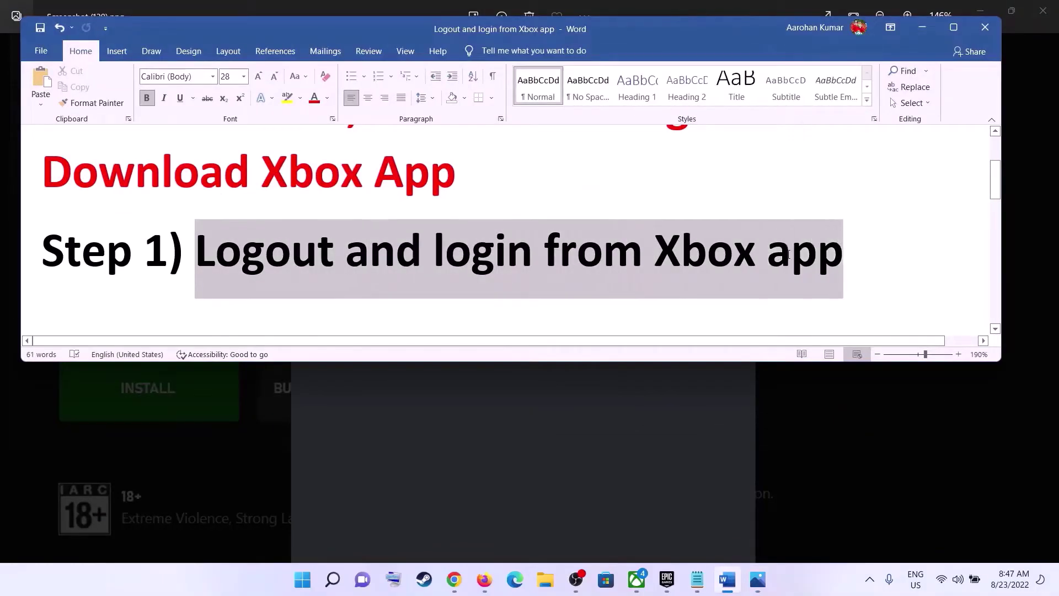
left_click(727, 579)
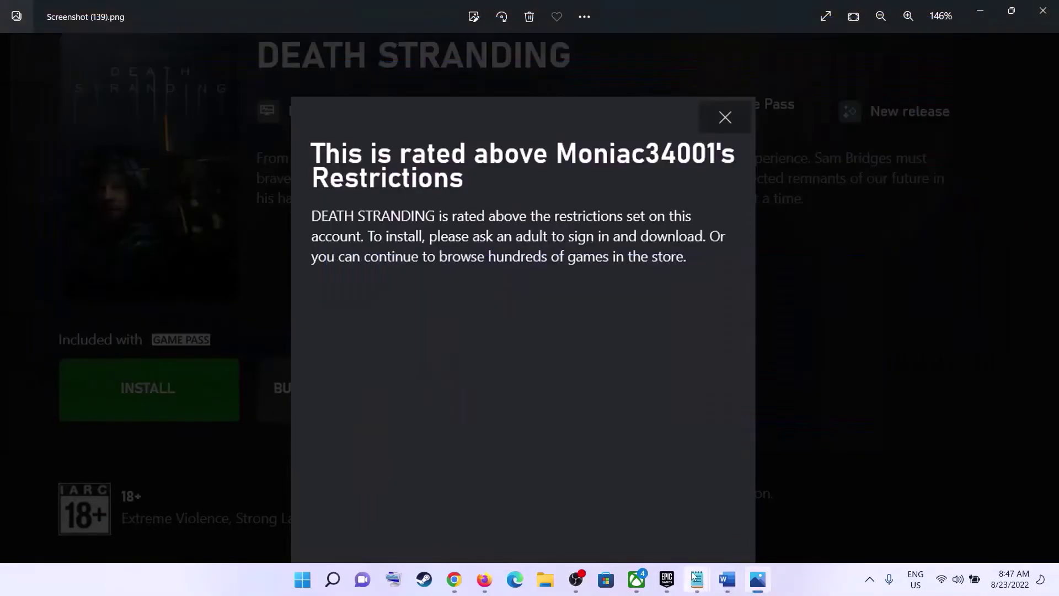
Sign out of the Xbox app and start signing back in.
left_click(636, 582)
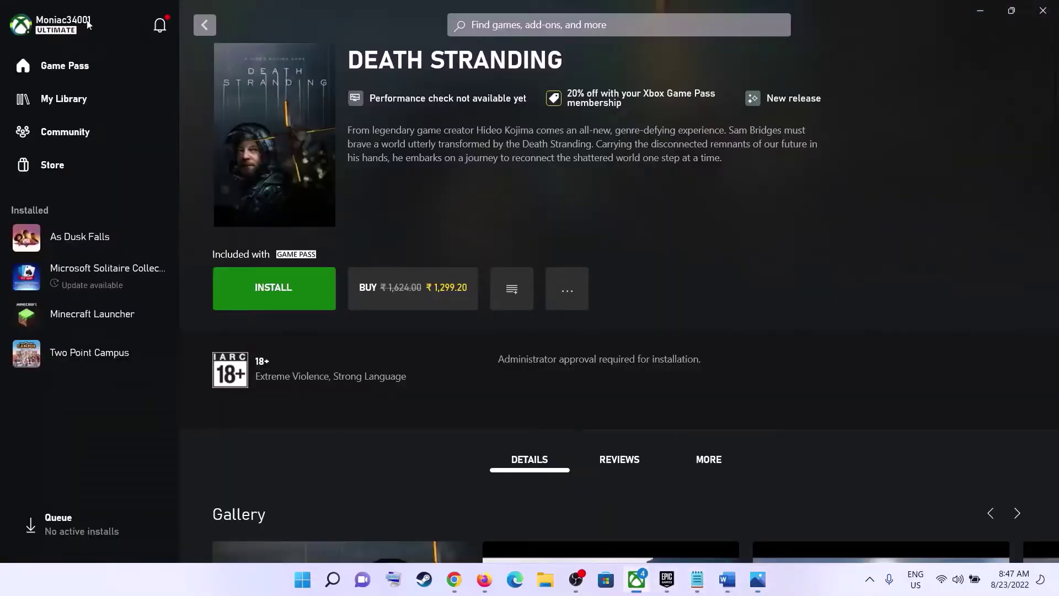
left_click(54, 27)
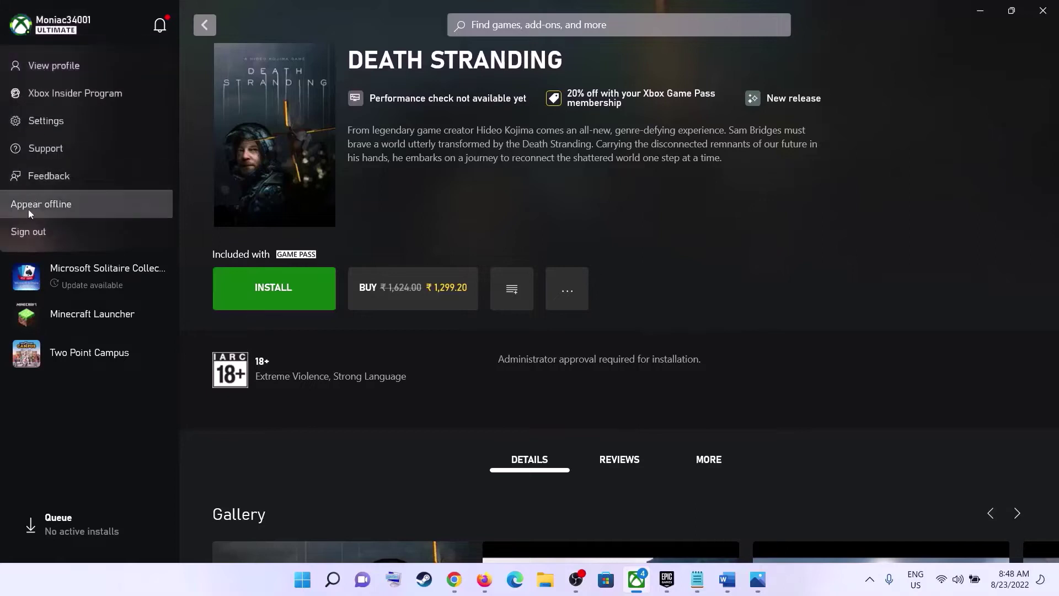
left_click(28, 208)
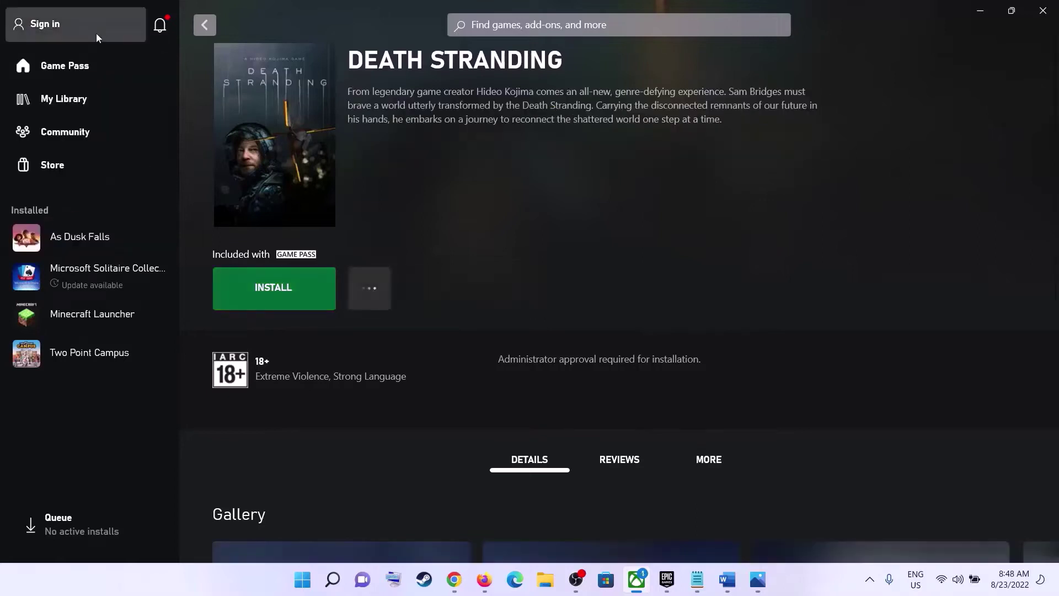
left_click(48, 25)
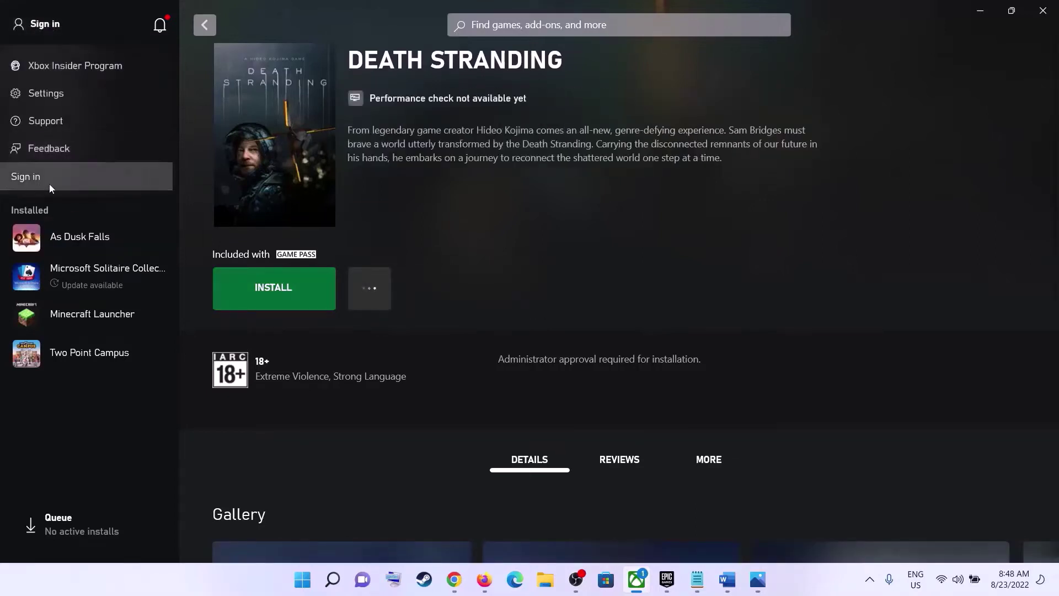
left_click(58, 180)
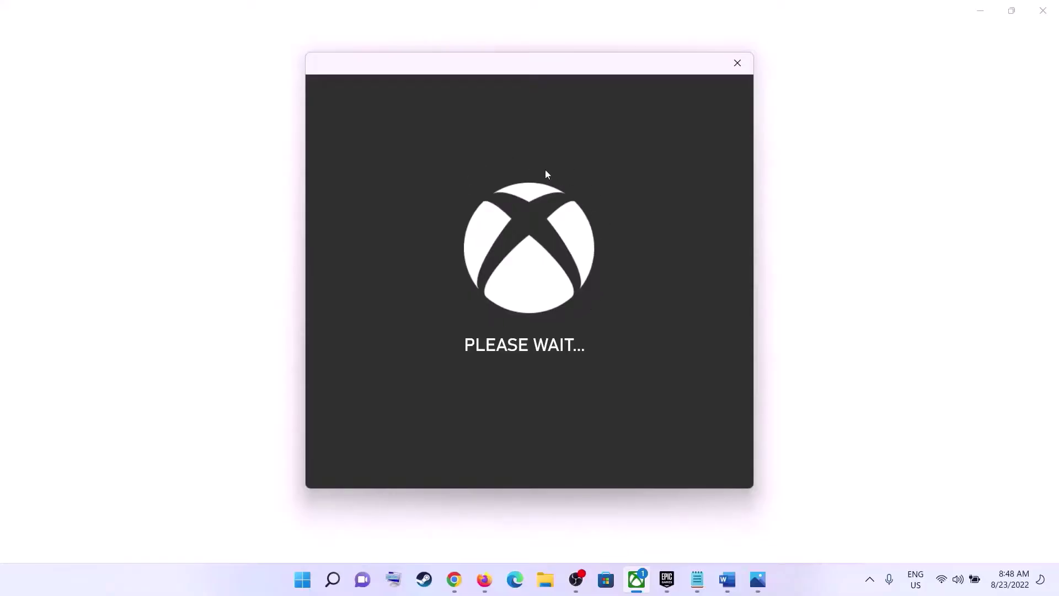
Continue with the same account and install Death Stranding to E:\Games.
left_click(806, 585)
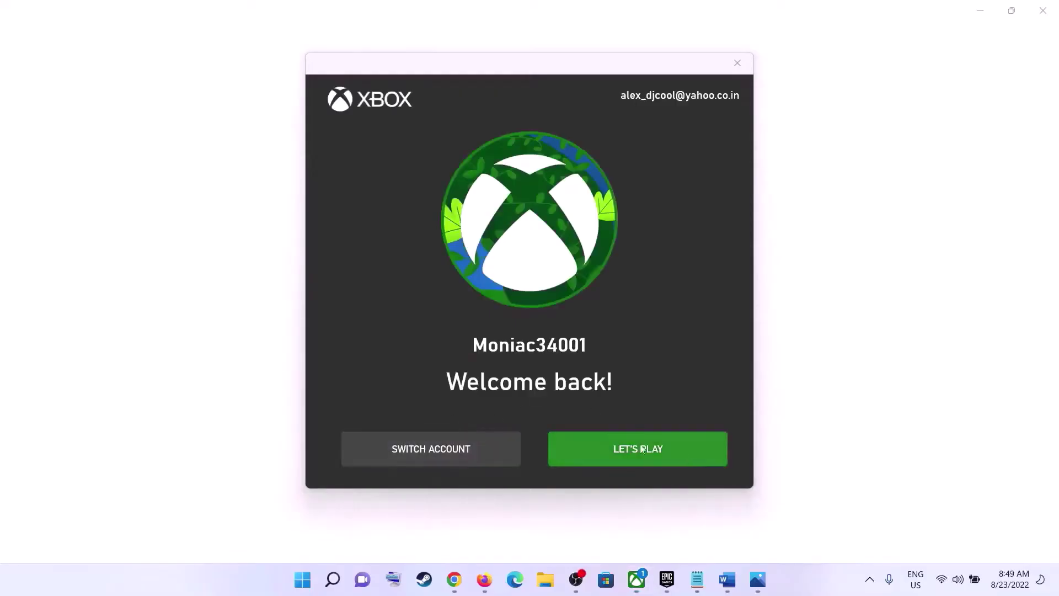
left_click(672, 458)
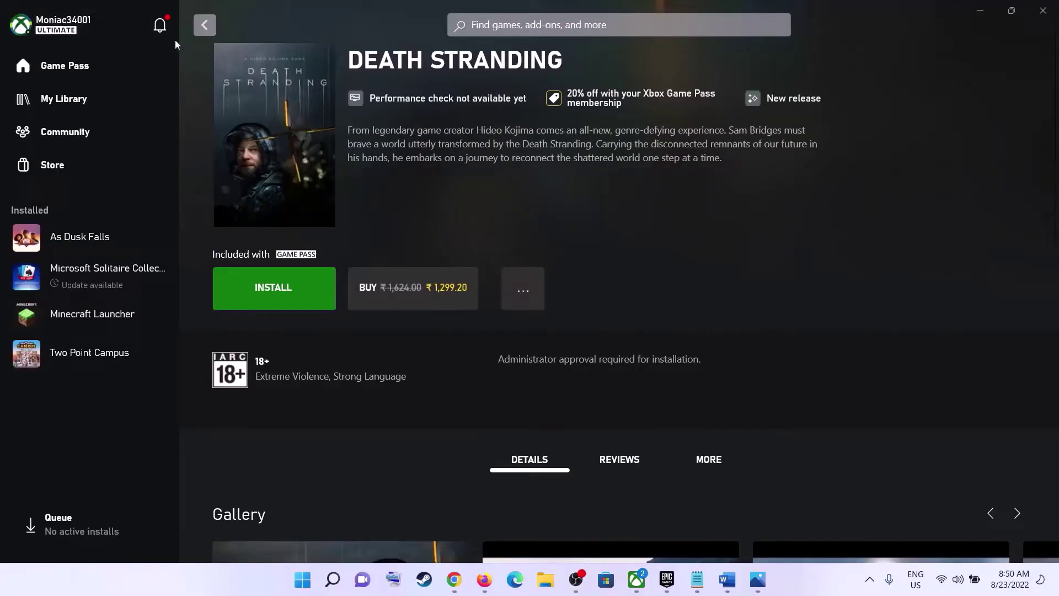
left_click(273, 287)
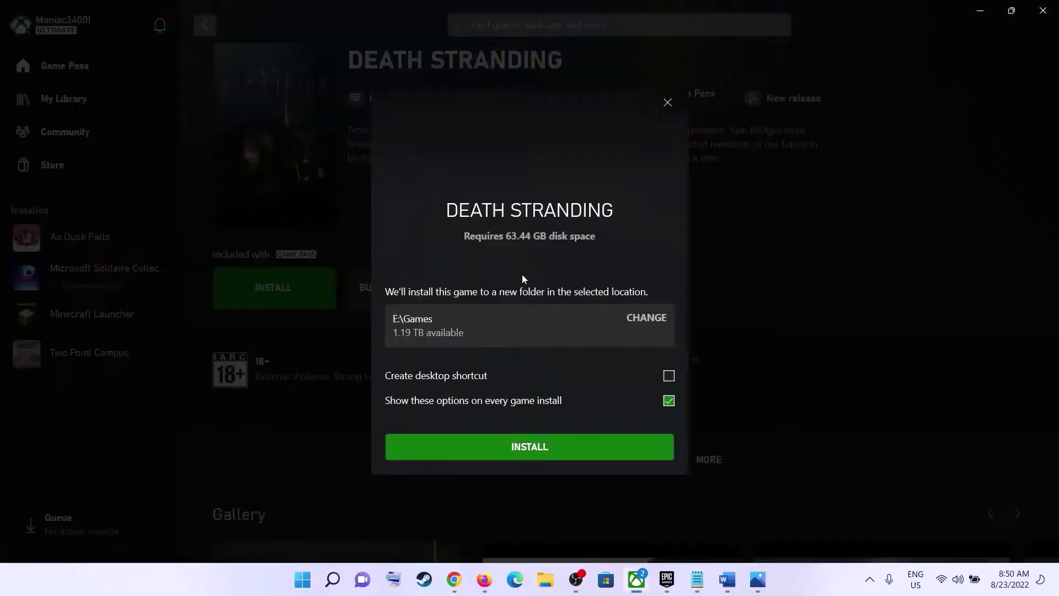
left_click(620, 459)
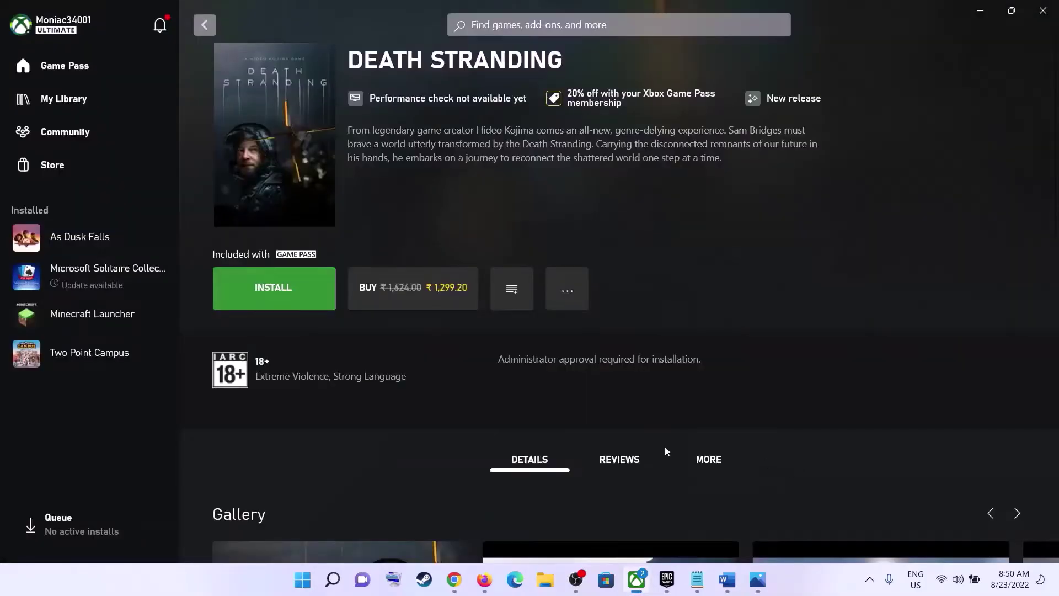
Highlight the Word guide's Step 2 about re-signing into Store and Xbox app, then launch Microsoft Store.
left_click(727, 580)
scroll(330, 276, "down", 5)
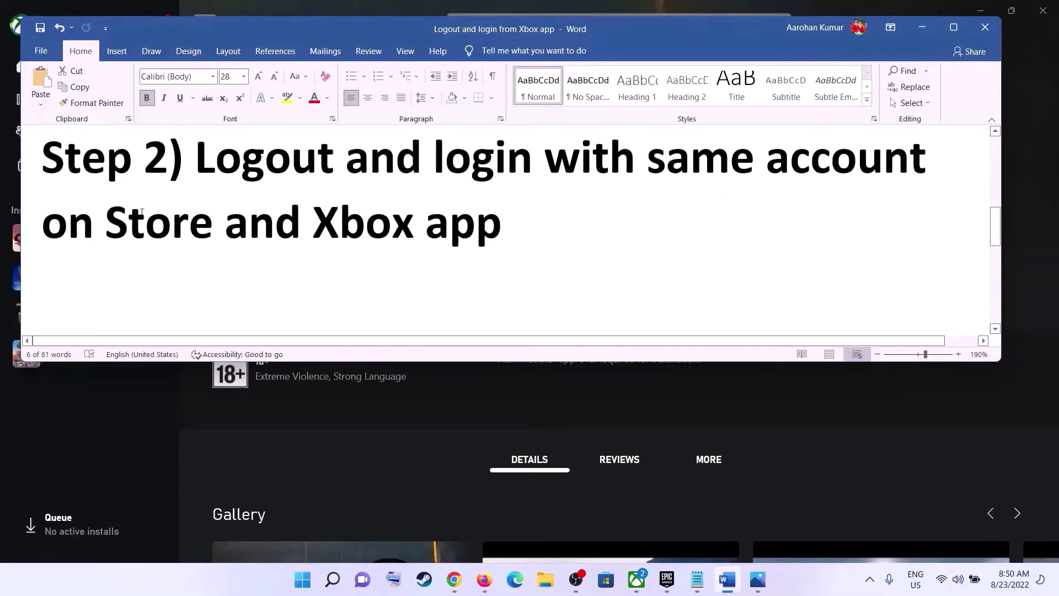
left_click_drag(81, 224, 501, 226)
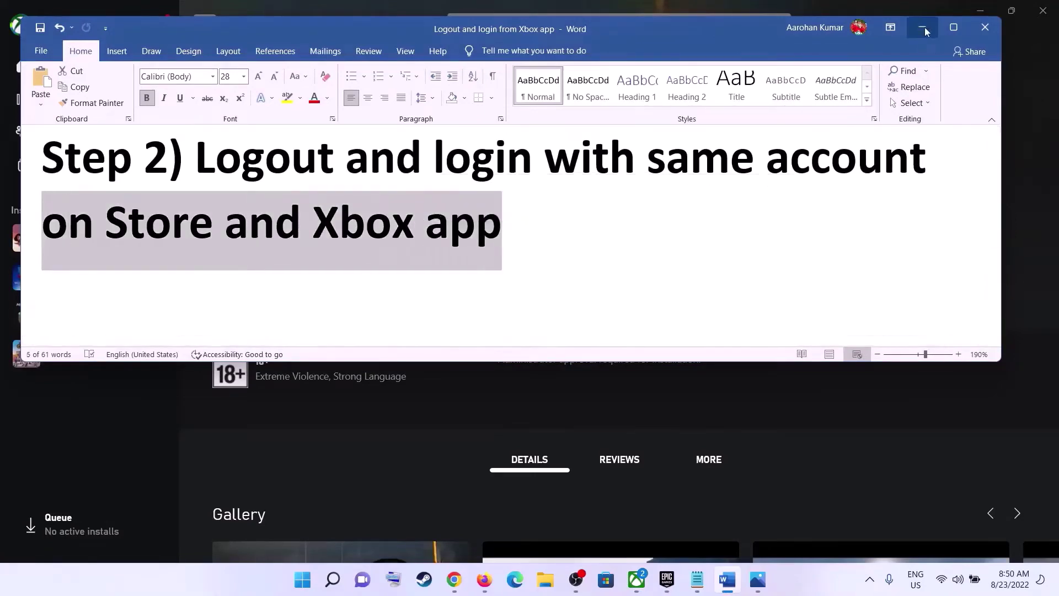
left_click(921, 27)
left_click(606, 579)
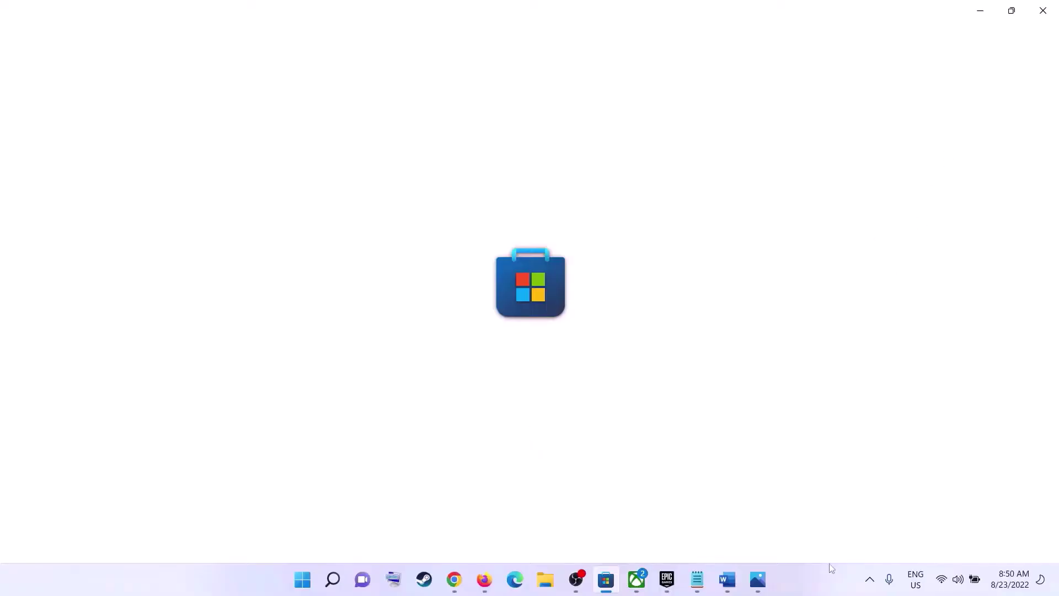
Sign out of Microsoft Store and back in with the same account, verifying with the PIN.
left_click(833, 580)
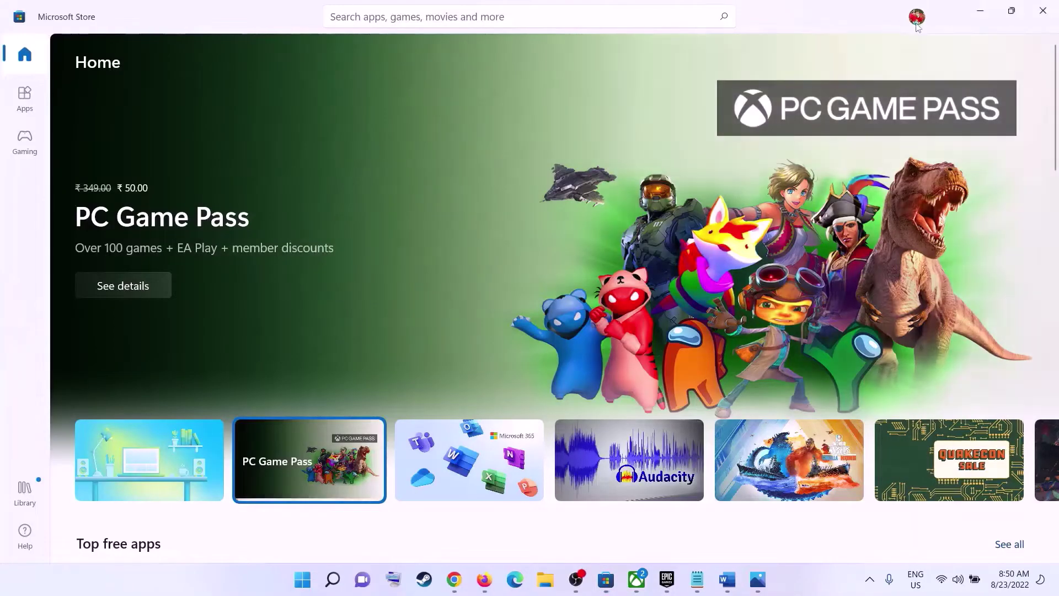
left_click(916, 18)
left_click(767, 78)
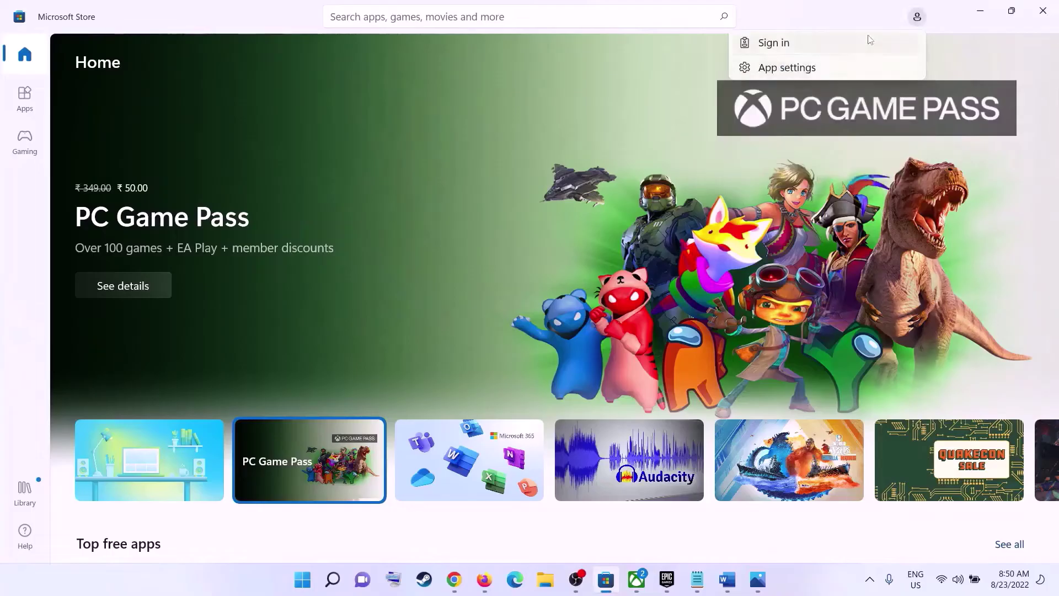
left_click(783, 48)
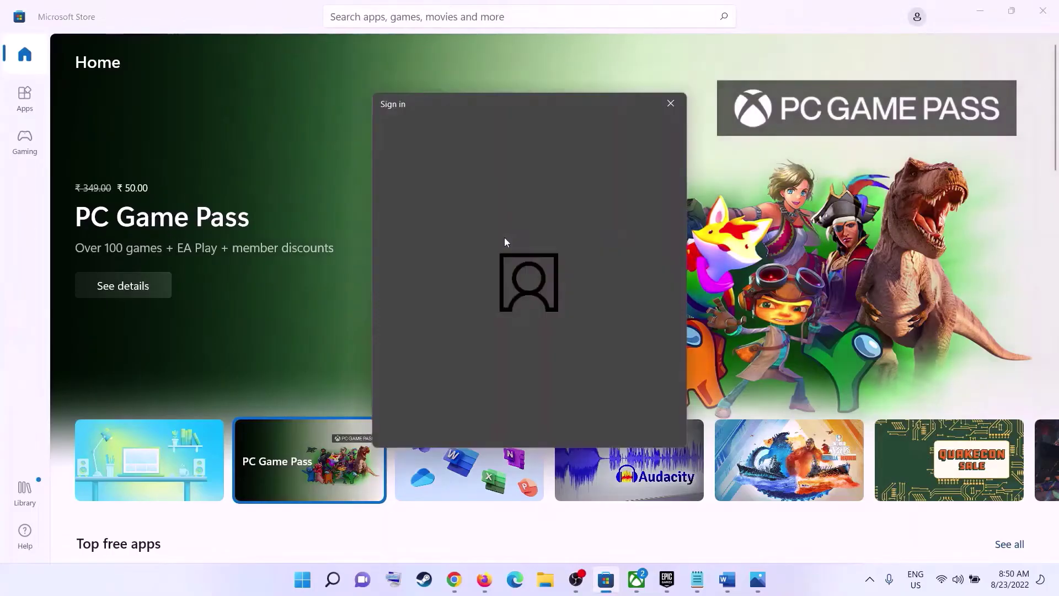
left_click(471, 197)
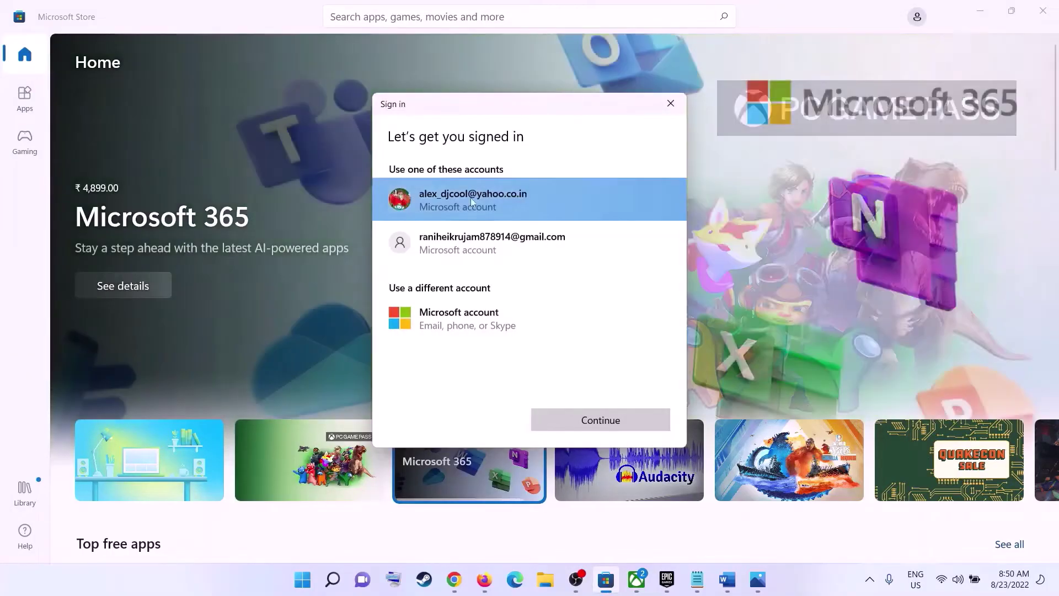
left_click(581, 425)
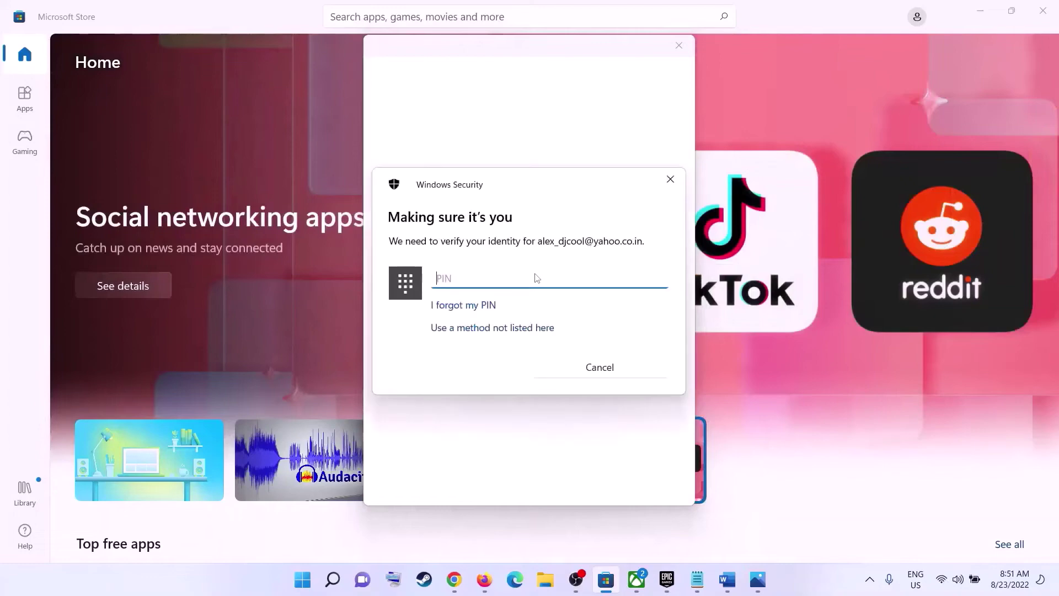
type("•")
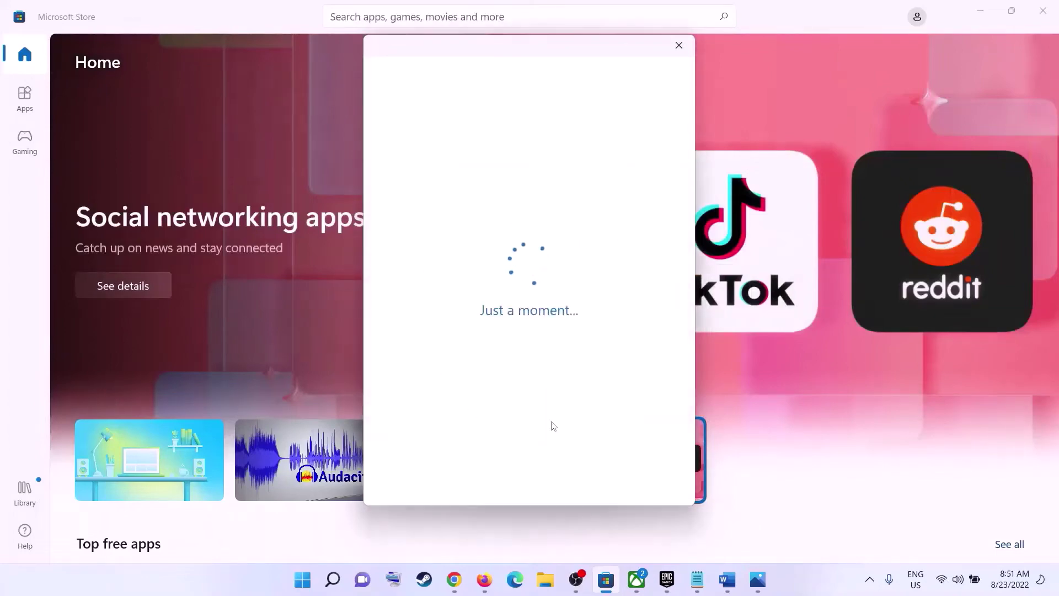
left_click(637, 579)
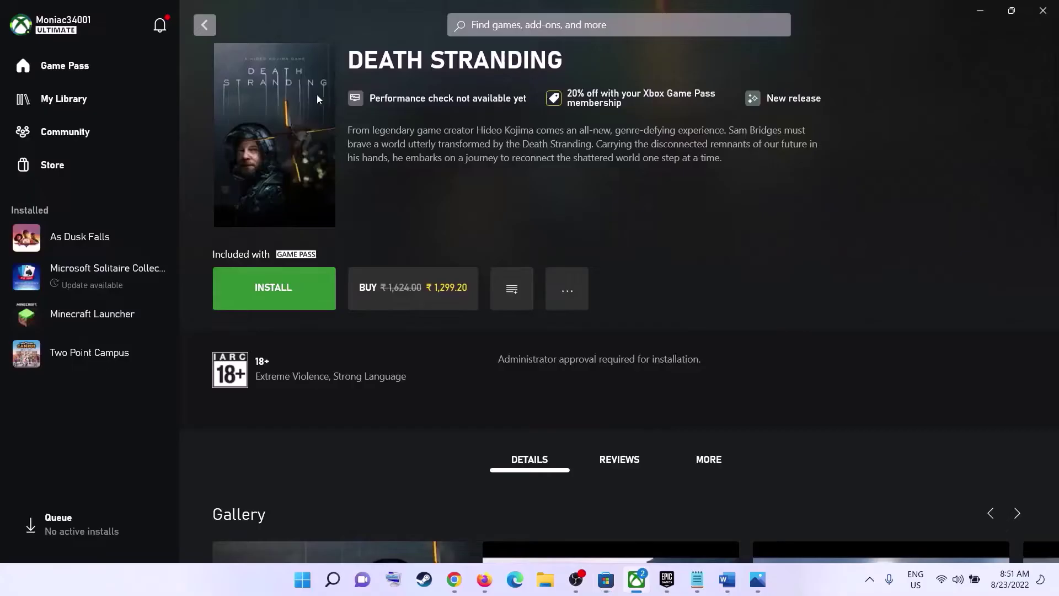
Sign out of the Xbox app and back in with the same account via LET'S PLAY.
left_click(78, 25)
left_click(487, 249)
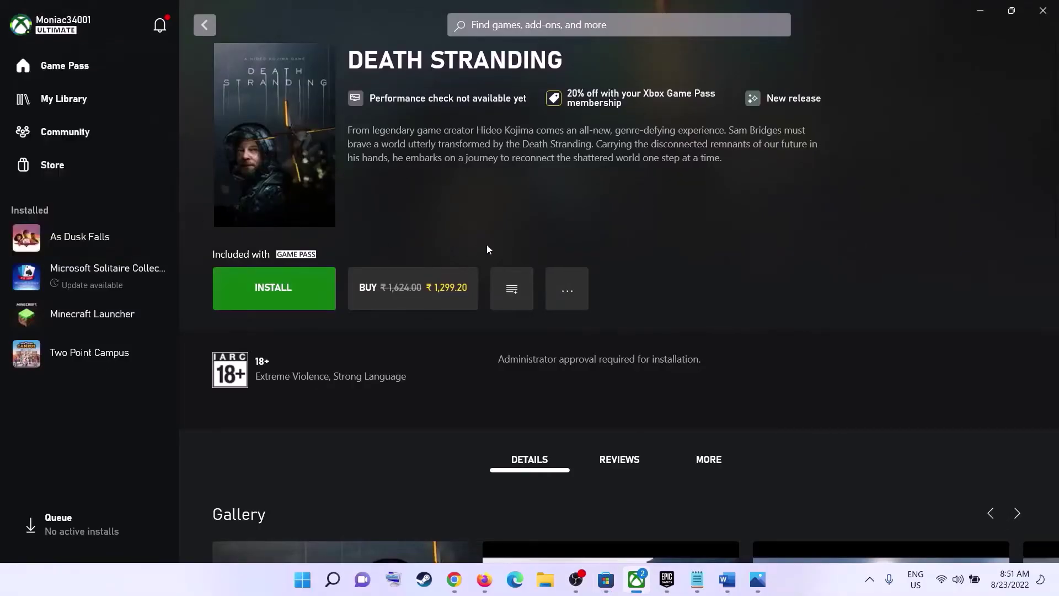
left_click(45, 24)
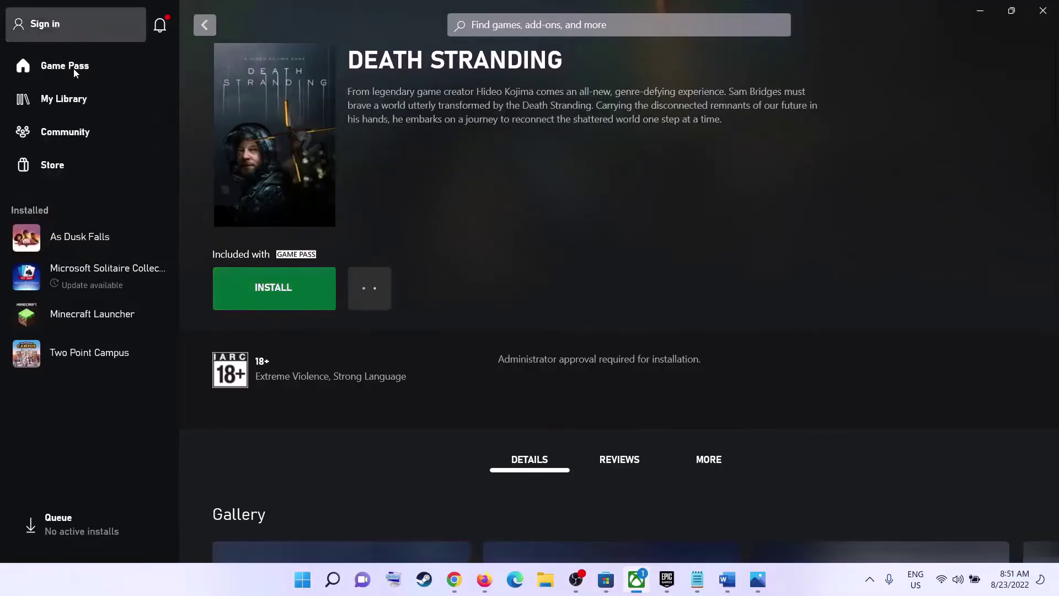
left_click(37, 151)
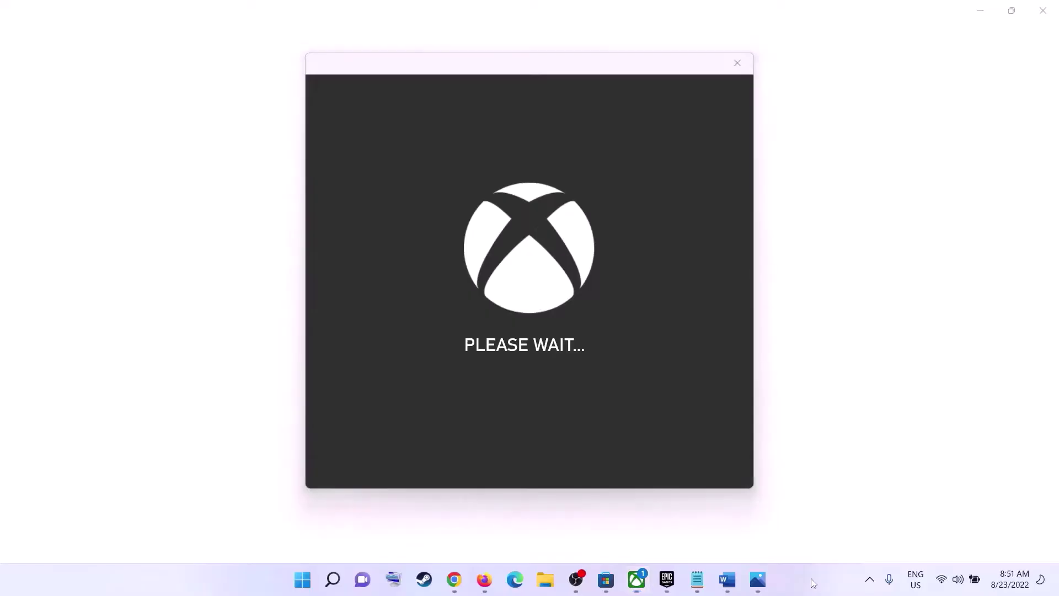
left_click(659, 447)
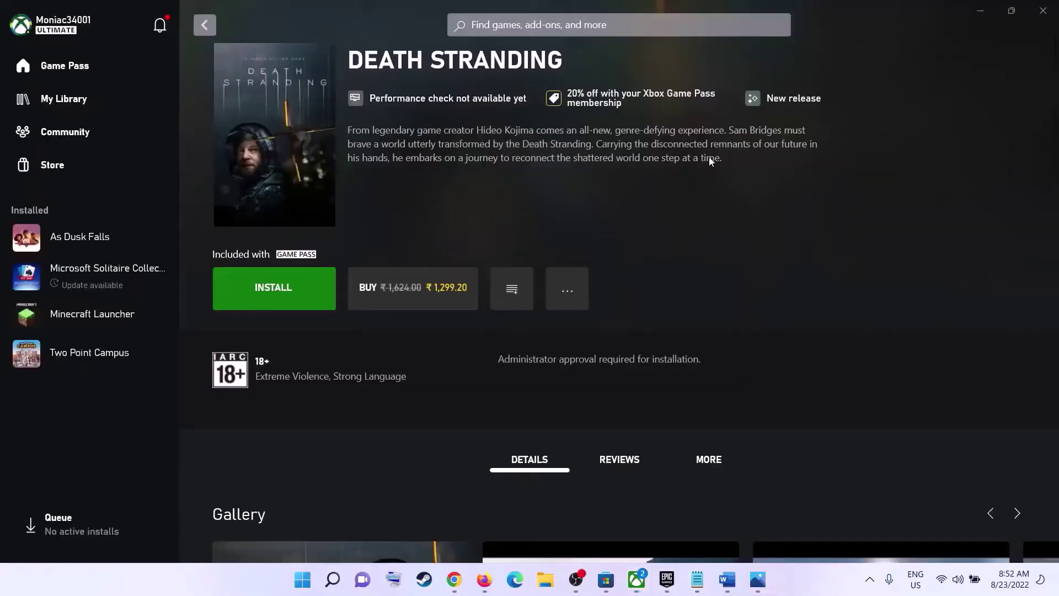
left_click(758, 579)
Maximize the Word guide and select Step 3's account.microsoft.com/profile link.
left_click(727, 580)
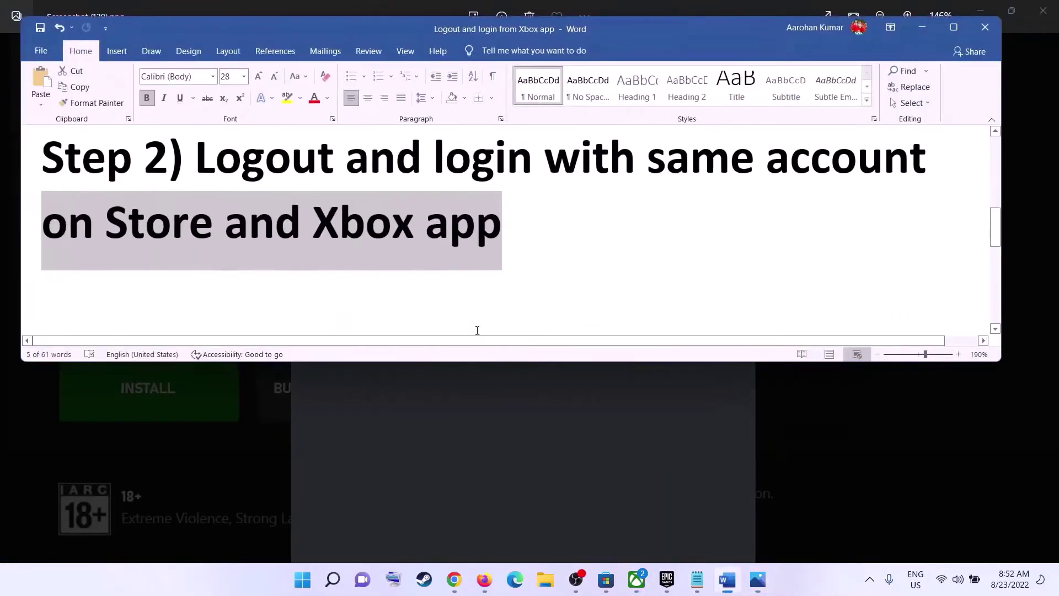
scroll(431, 274, "down", 6)
left_click_drag(215, 195, 386, 193)
left_click_drag(476, 193, 411, 260)
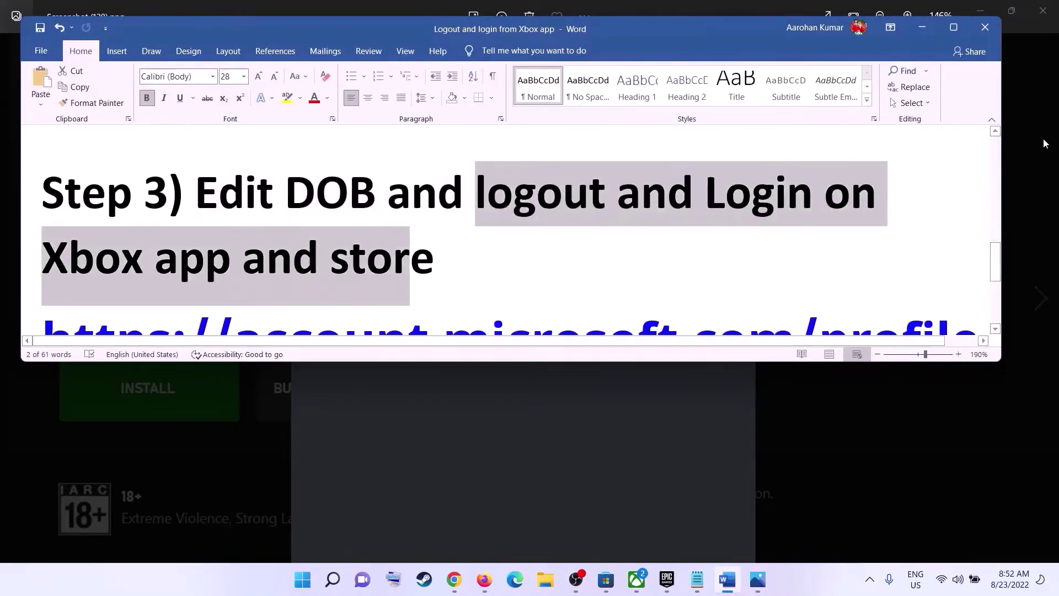
left_click(953, 27)
scroll(595, 320, "up", 2)
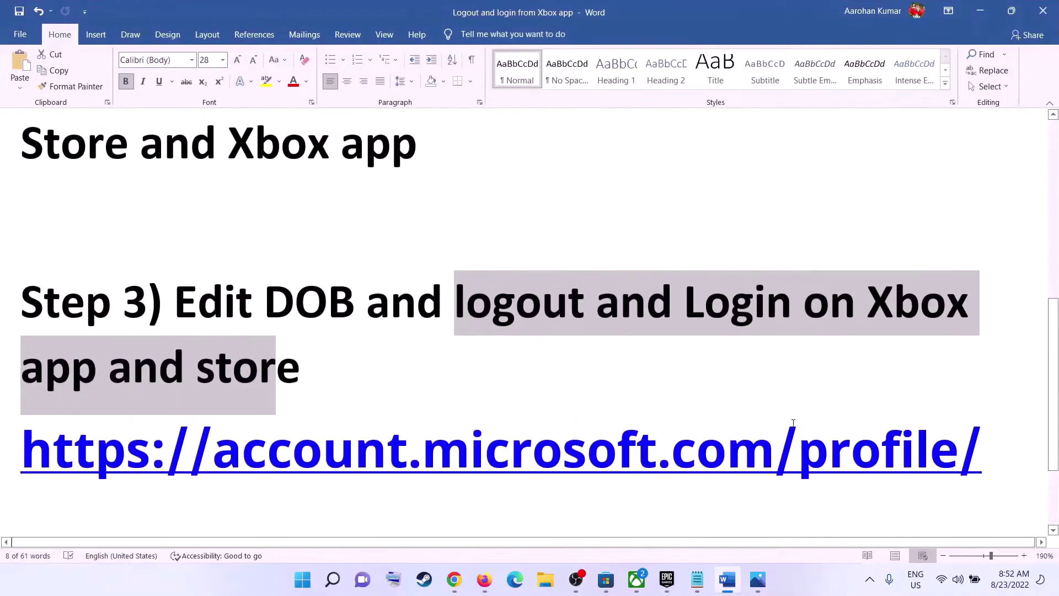
left_click_drag(793, 423, 70, 368)
left_click_drag(30, 420, 28, 444)
key("ctrl+c")
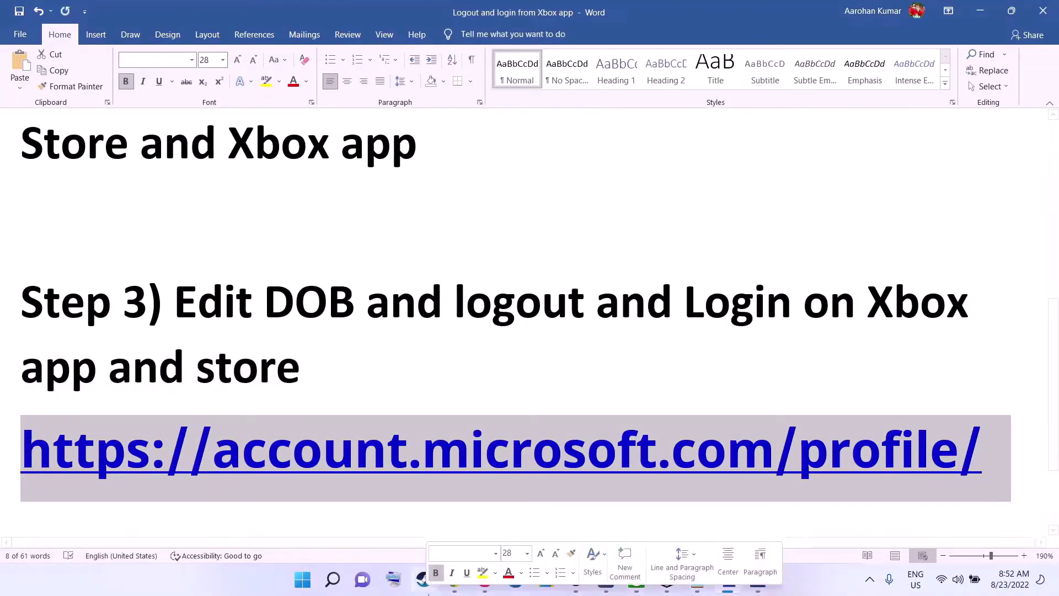
Open a new Google Chrome window from the taskbar.
mouse_move(456, 590)
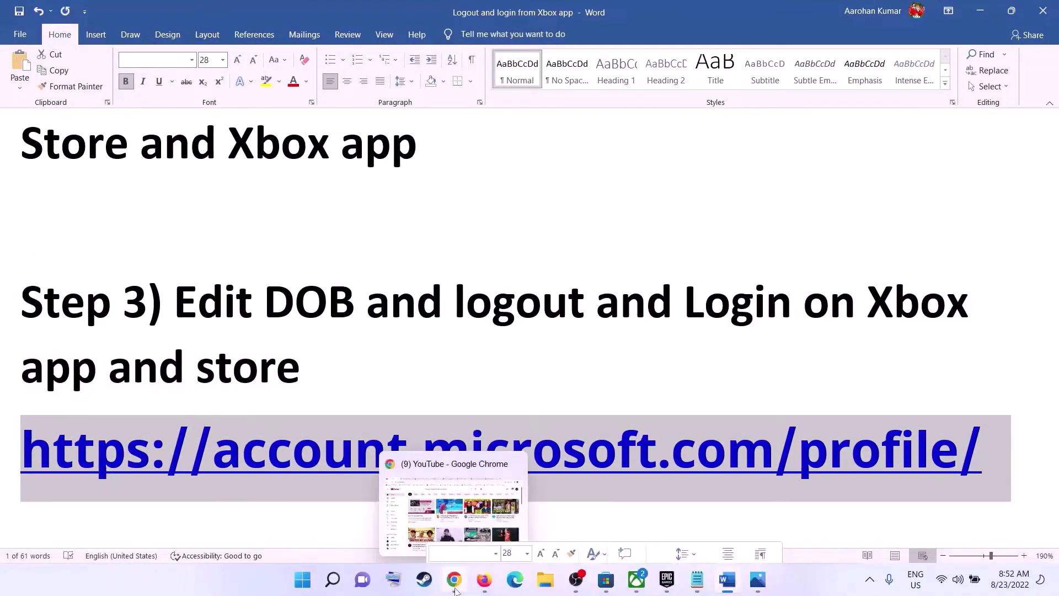
right_click(455, 591)
left_click(408, 499)
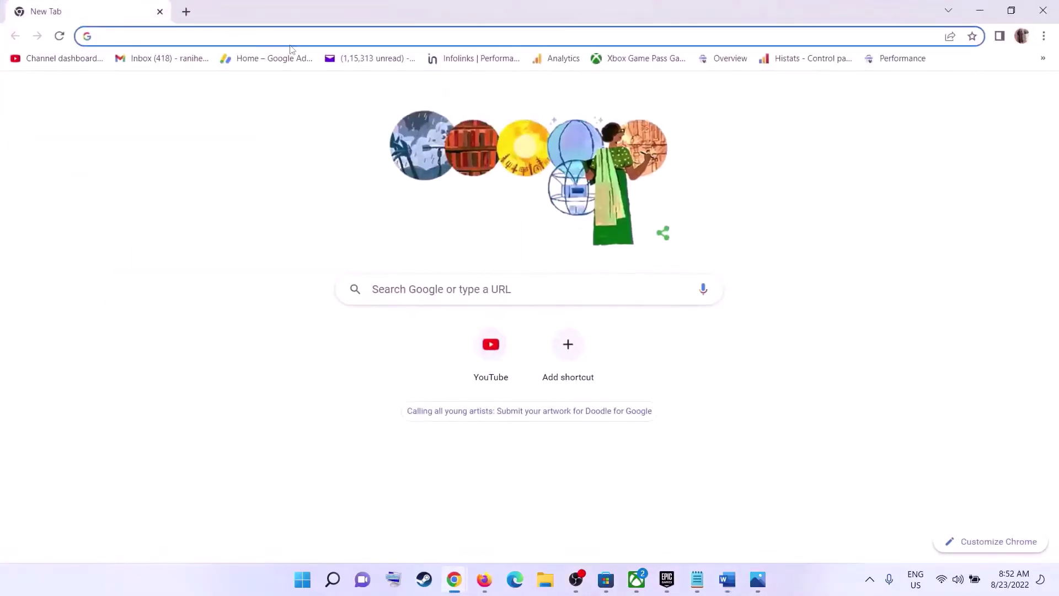
Go to account.microsoft.com/profile, zoom in, and open the profile info for editing.
key("ctrl+v")
key("Return")
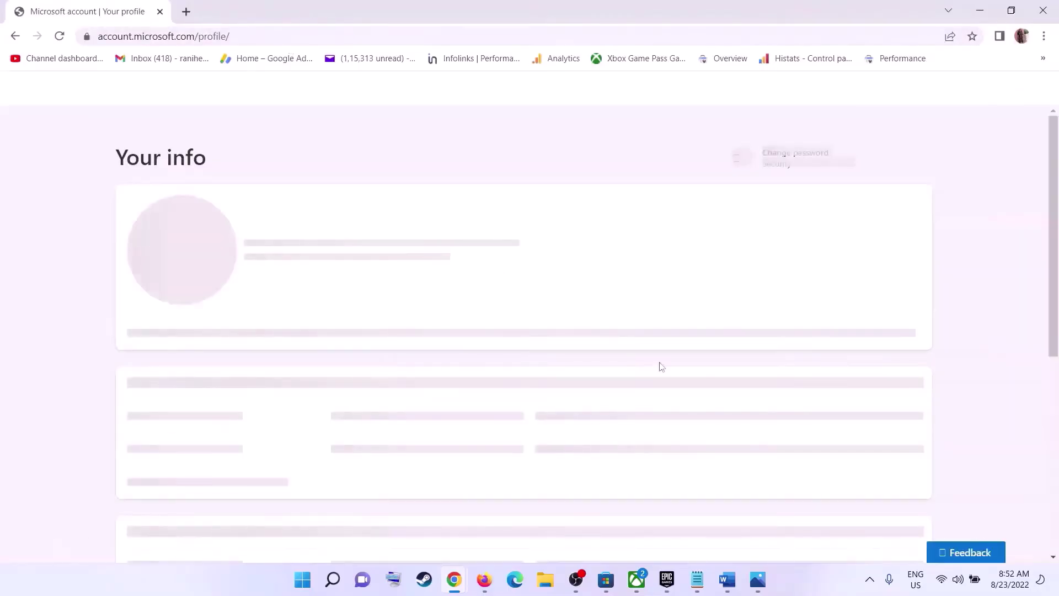
key("ctrl+plus")
key("ctrl+plus")
key("ctrl+plus")
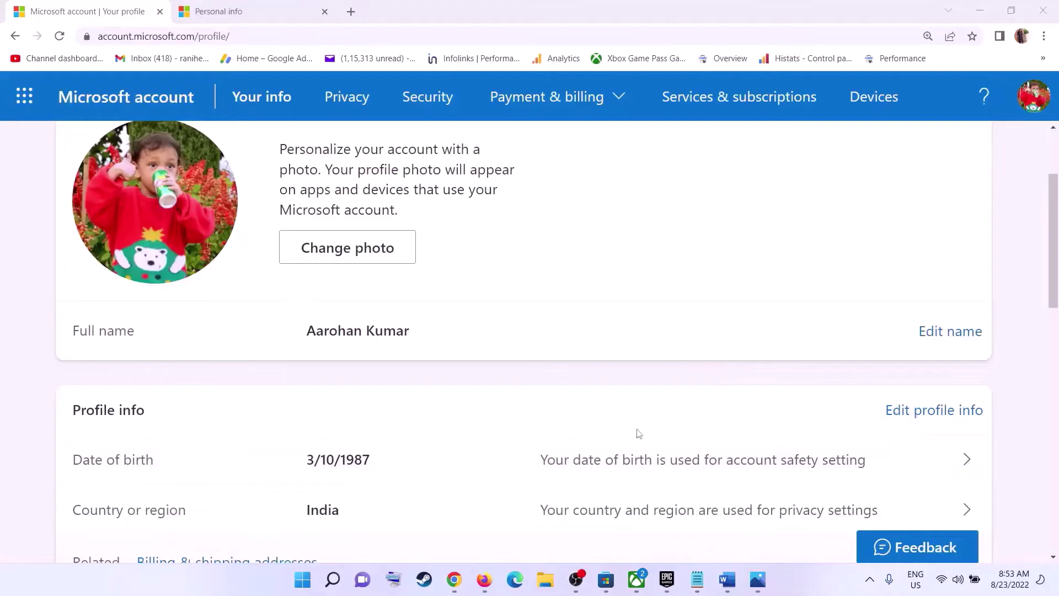
left_click(943, 414)
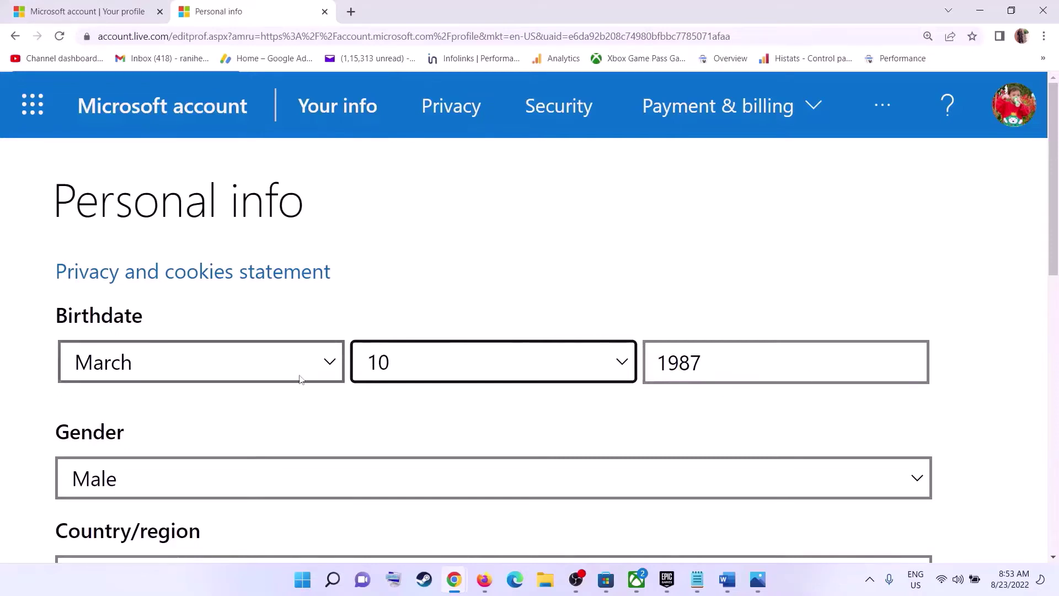
left_click(326, 364)
left_click(138, 99)
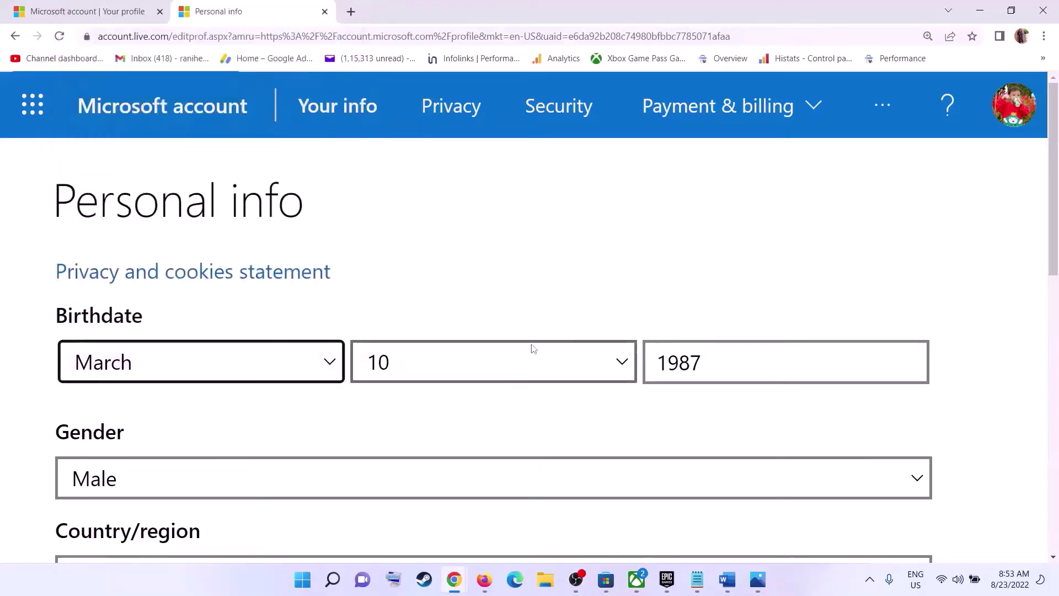
left_click(502, 355)
left_click(418, 296)
left_click(747, 374)
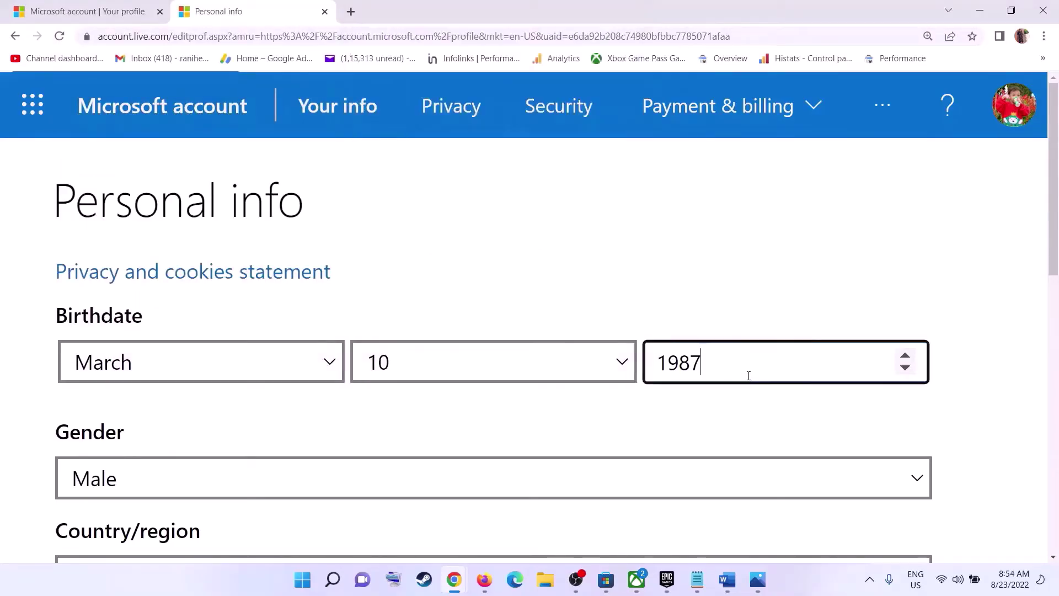
left_click(905, 356)
left_click(905, 367)
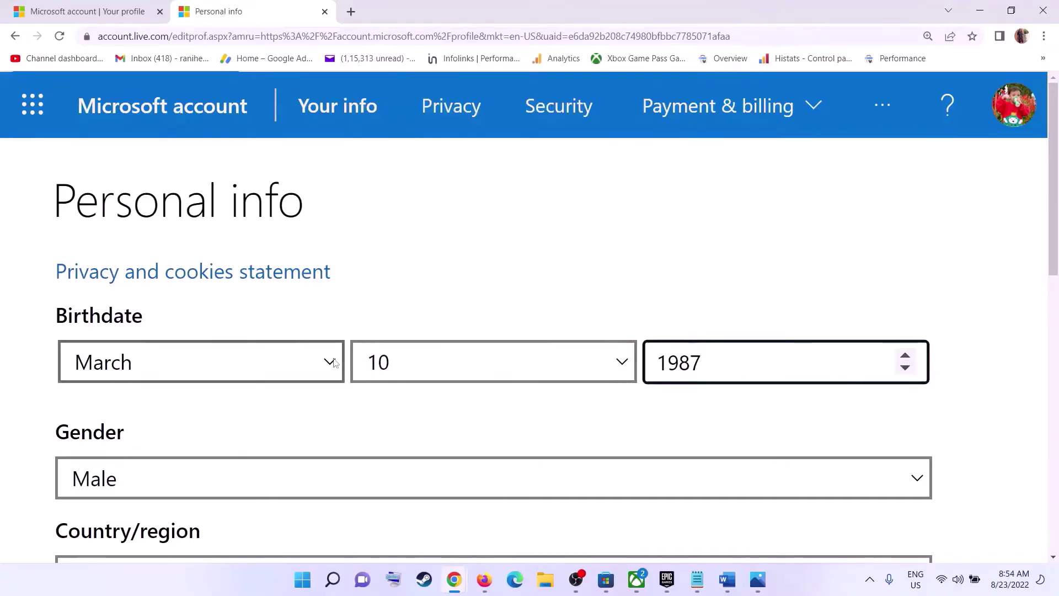
left_click(812, 574)
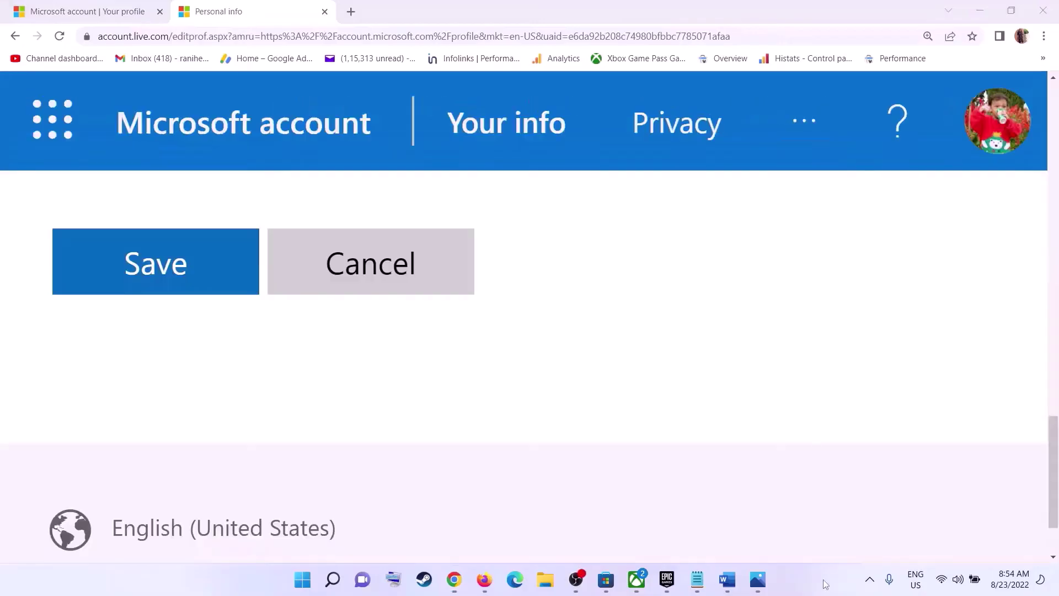
left_click(153, 269)
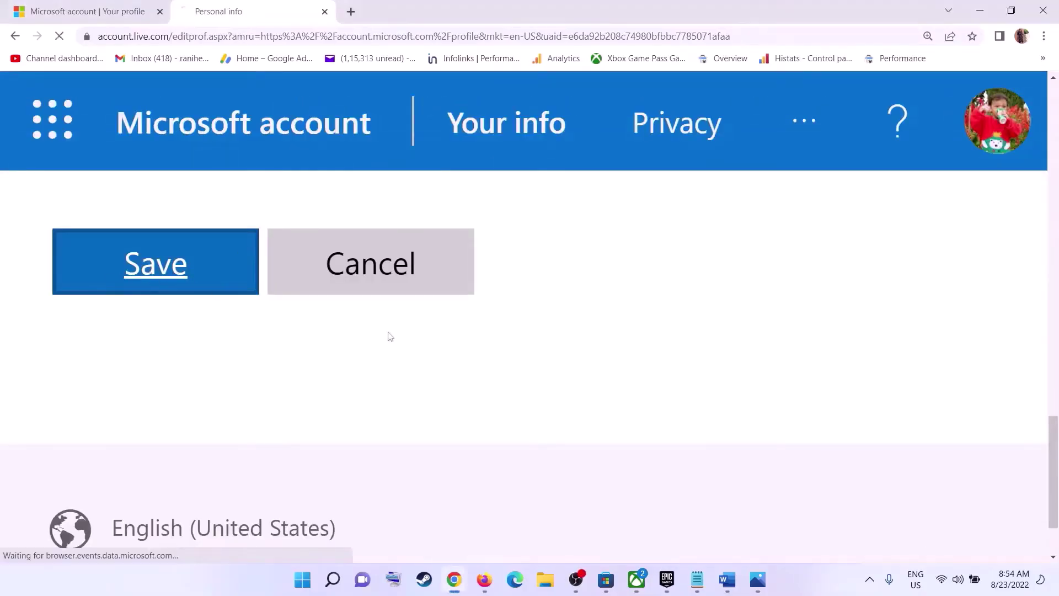
left_click(810, 589)
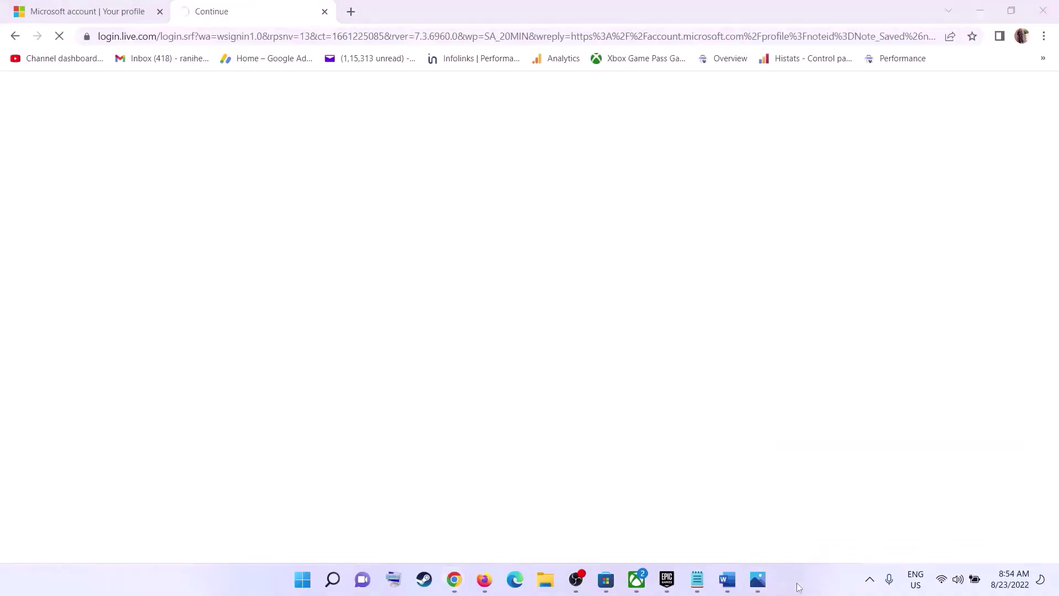
Re-sign into the Xbox app with the same account to reload the Death Stranding page.
left_click(637, 579)
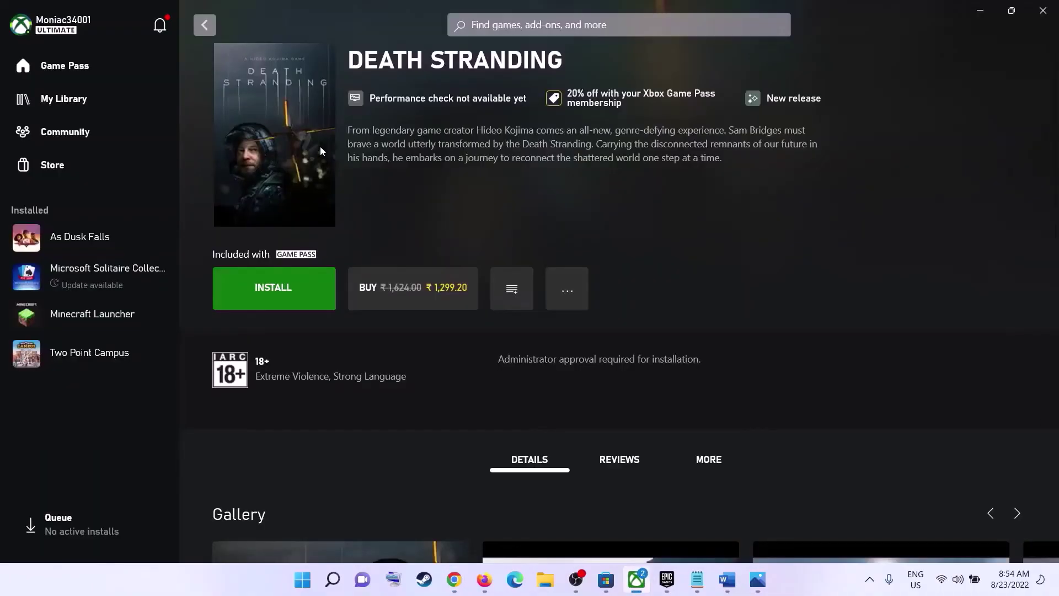
left_click(86, 25)
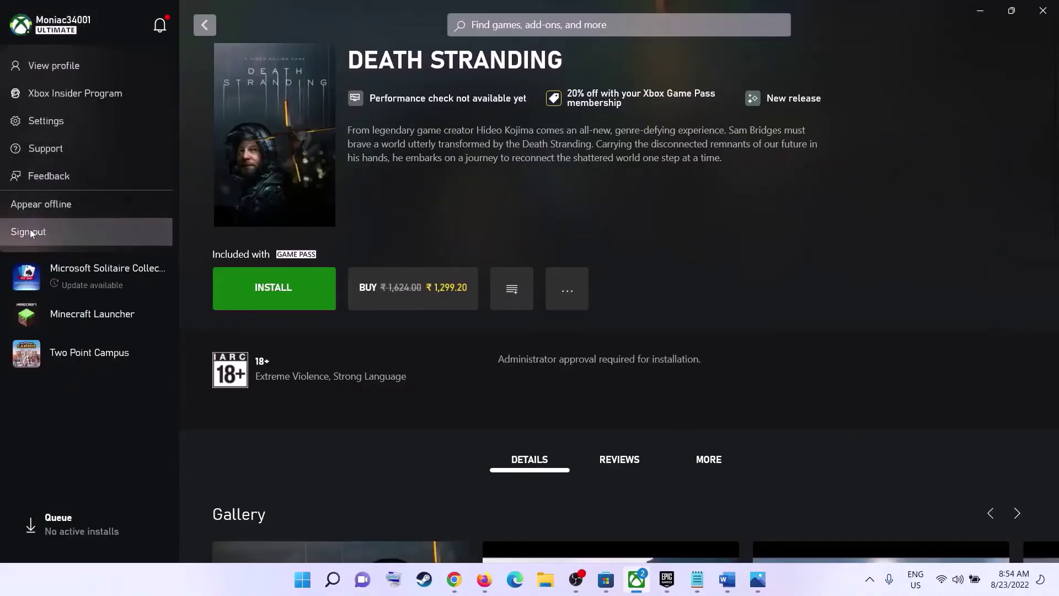
left_click(30, 230)
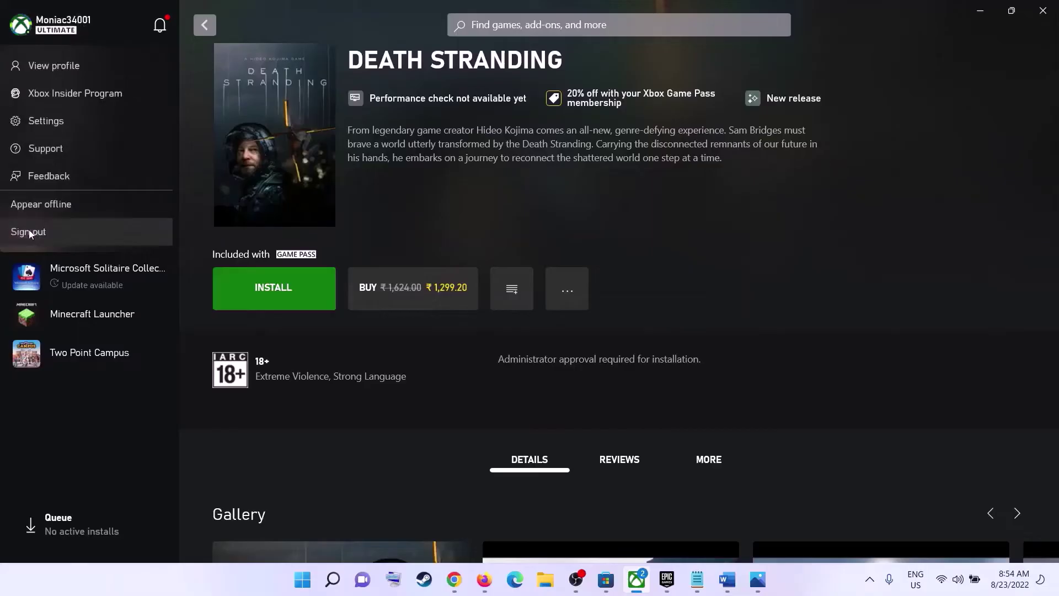
left_click(78, 31)
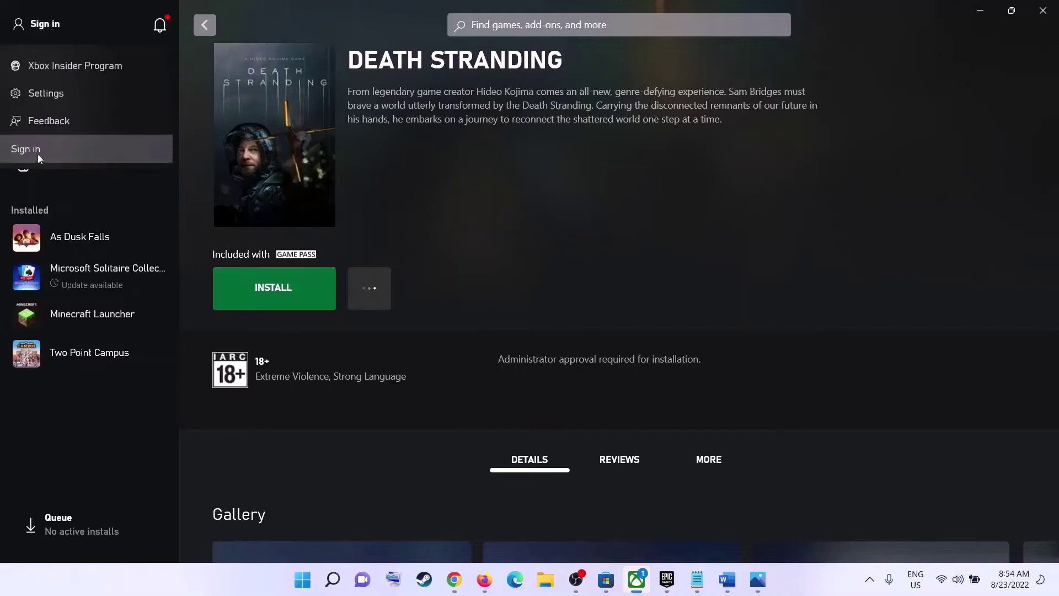
left_click(38, 157)
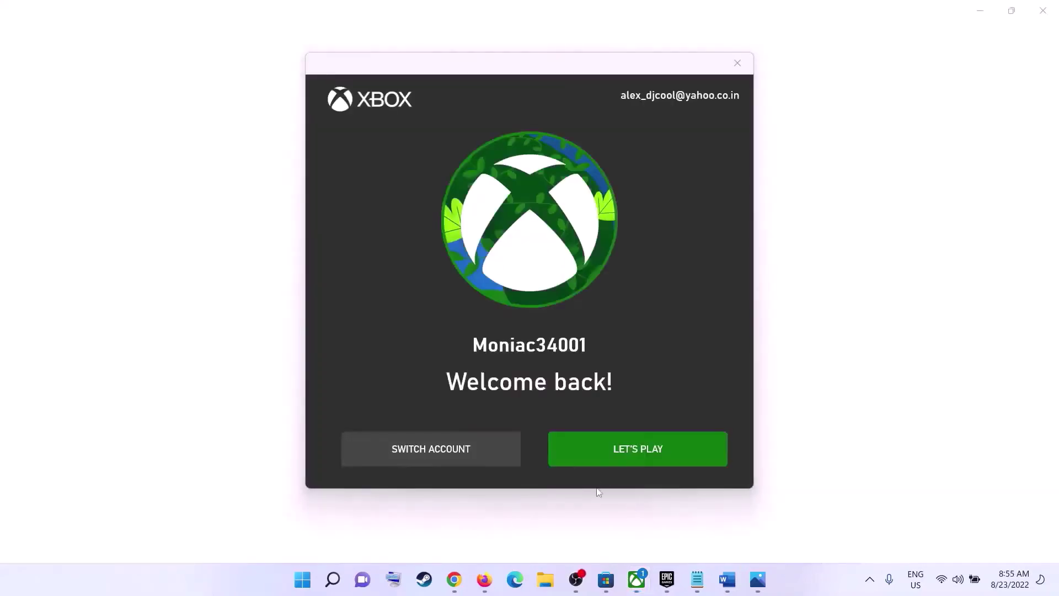
left_click(621, 464)
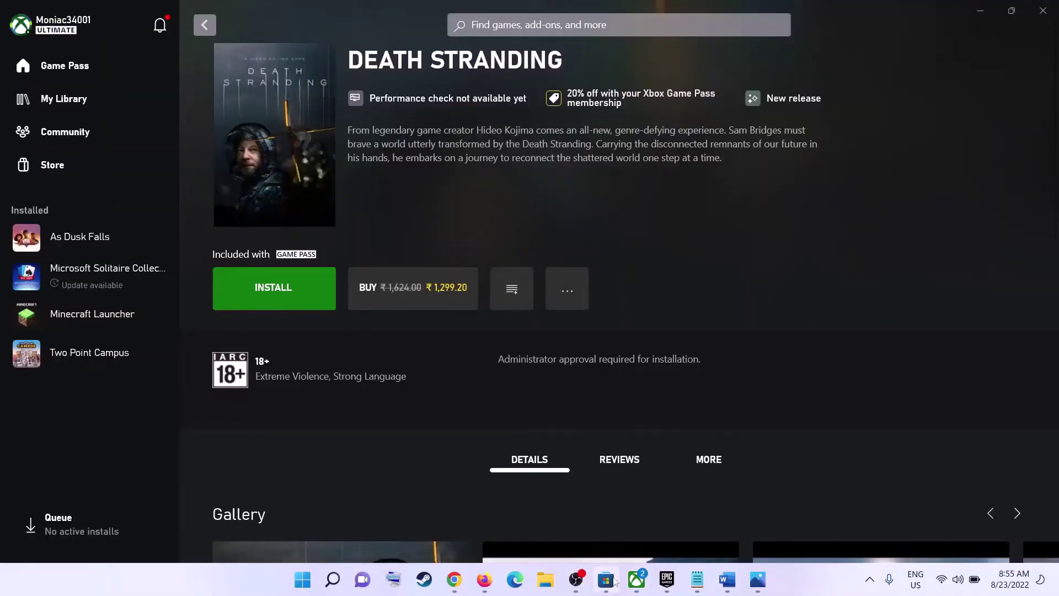
left_click(614, 580)
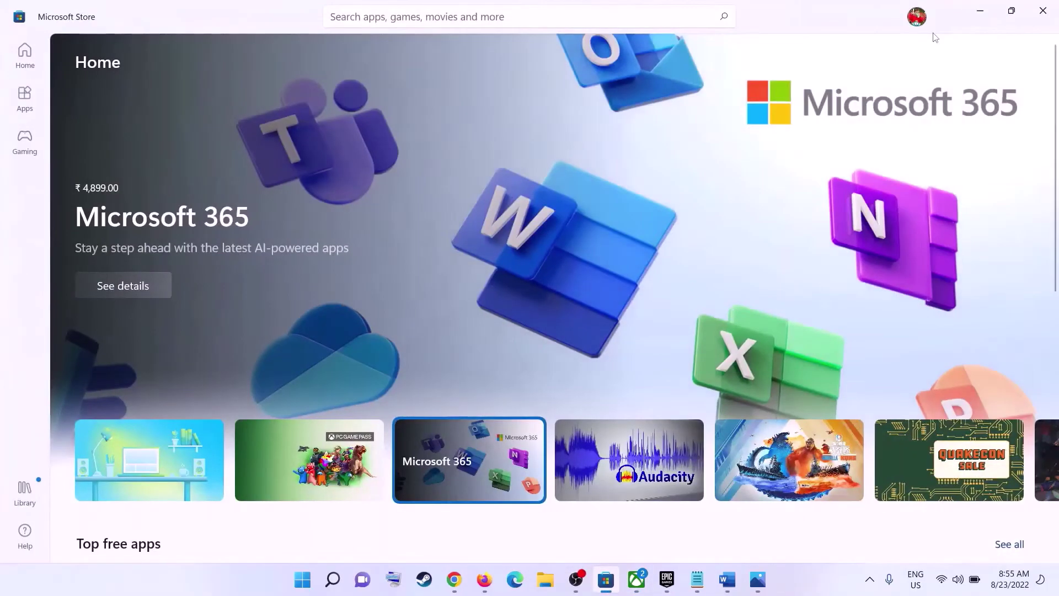
Check which account is signed into Store, then glance at the Death Stranding page and screenshot.
left_click(916, 20)
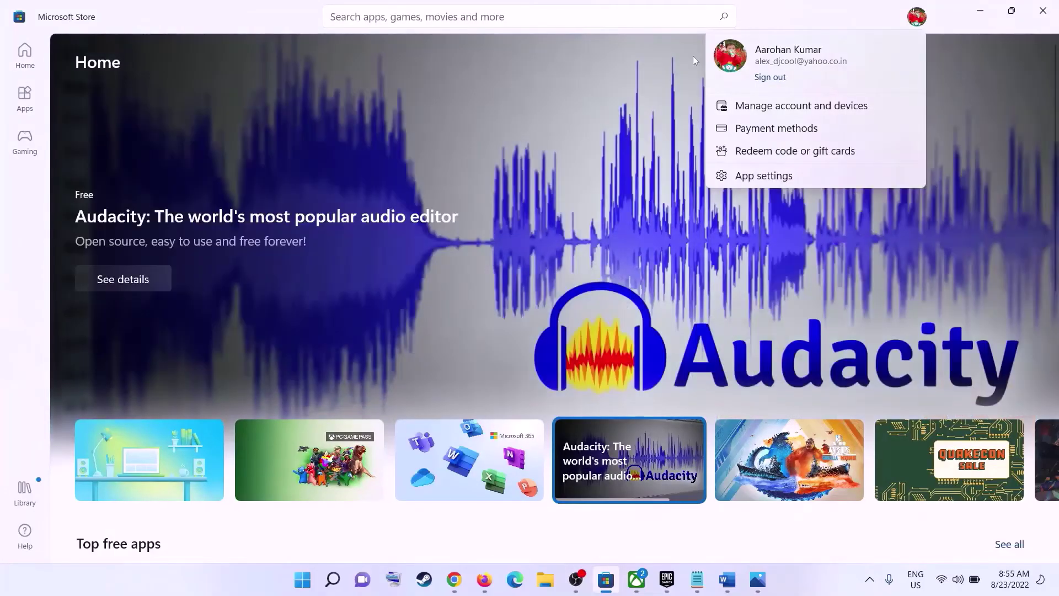
left_click(219, 10)
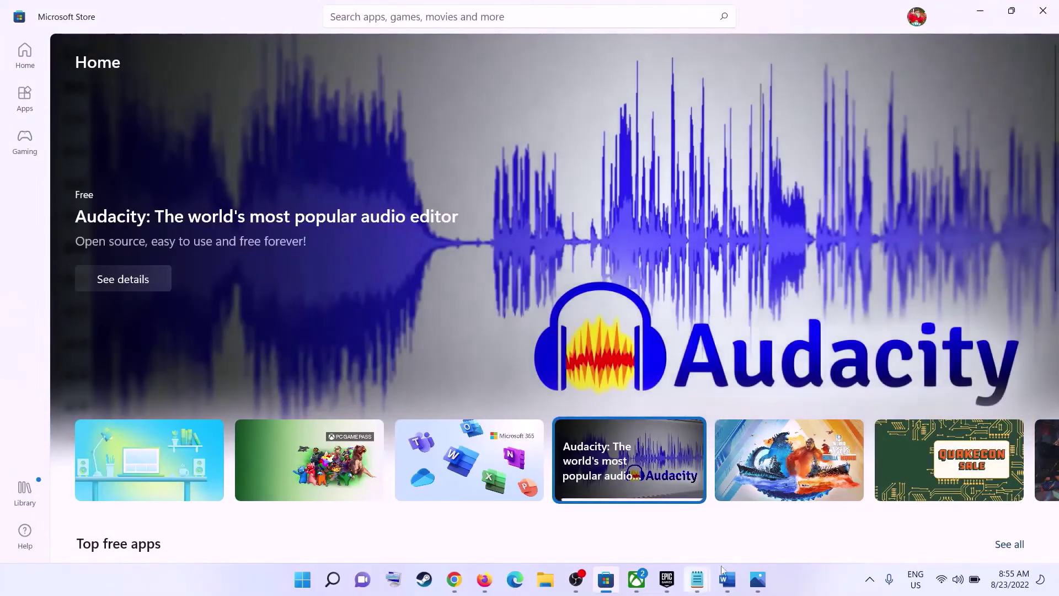
left_click(636, 589)
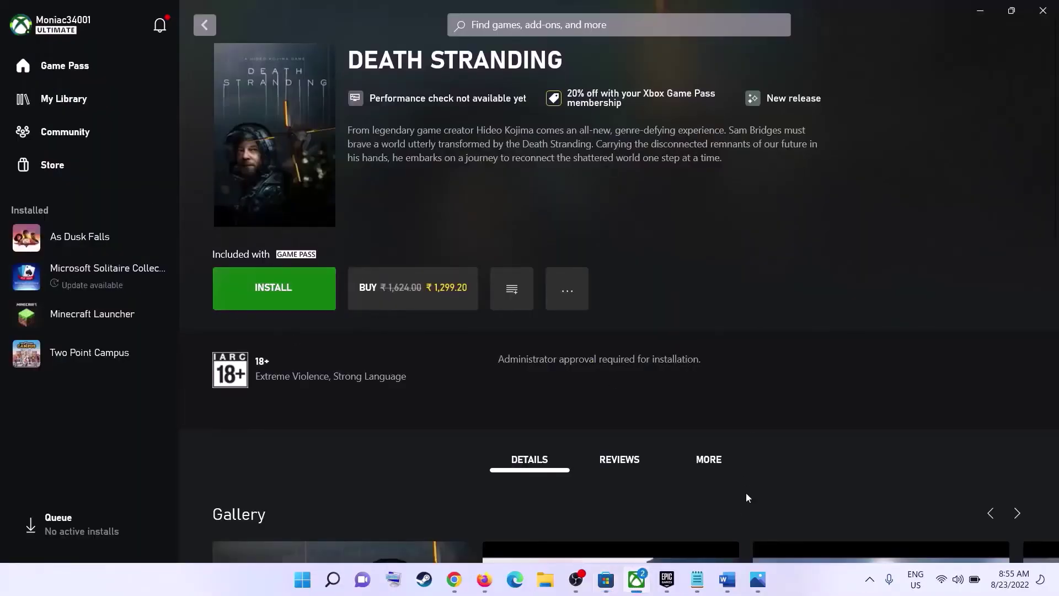
left_click(756, 585)
left_click(756, 584)
Scroll the Word guide to Step 4, Reset store and Xbox app, and highlight it.
left_click(727, 583)
scroll(284, 390, "down", 2)
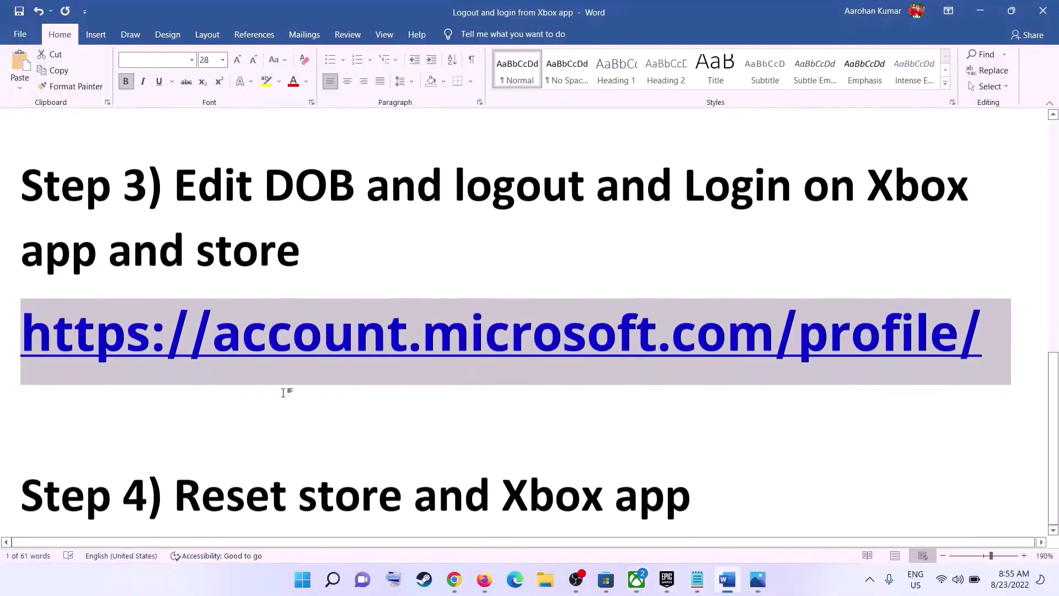
left_click_drag(175, 479, 720, 508)
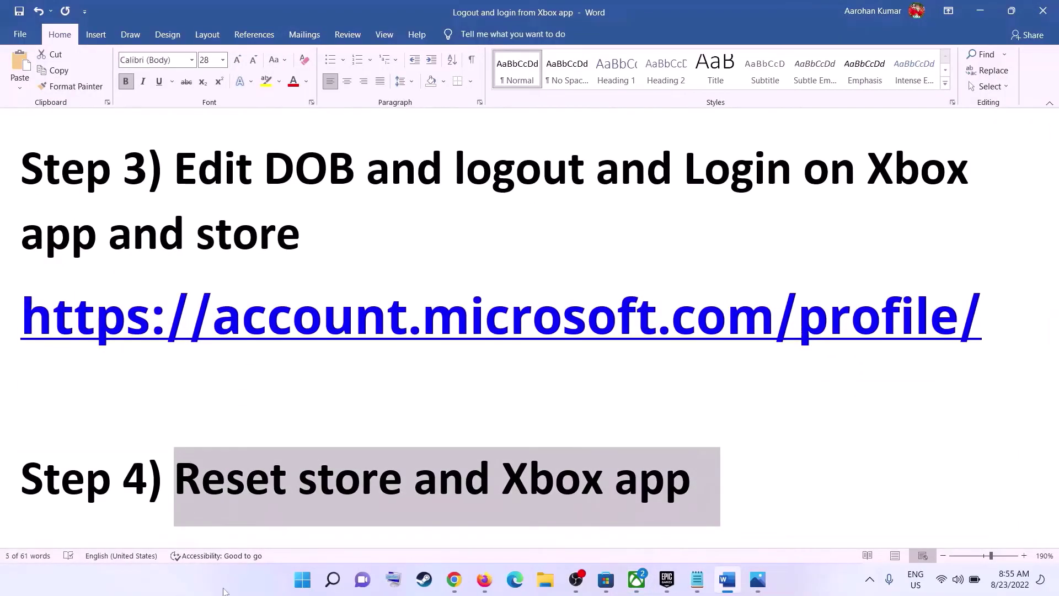
left_click(303, 579)
Search for xbox and open the Xbox app's App settings page.
type("xbox")
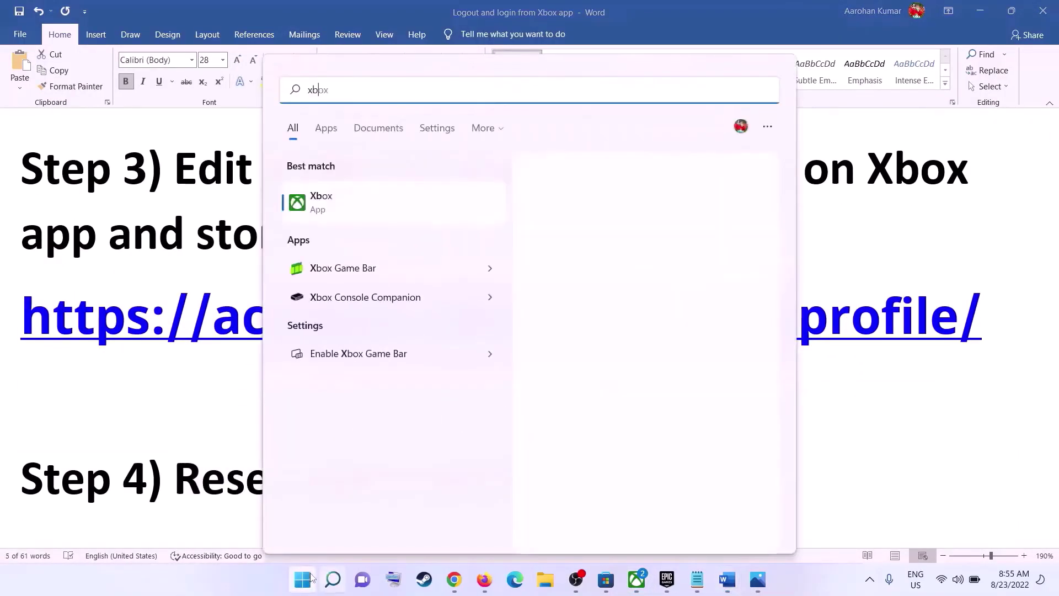
right_click(336, 214)
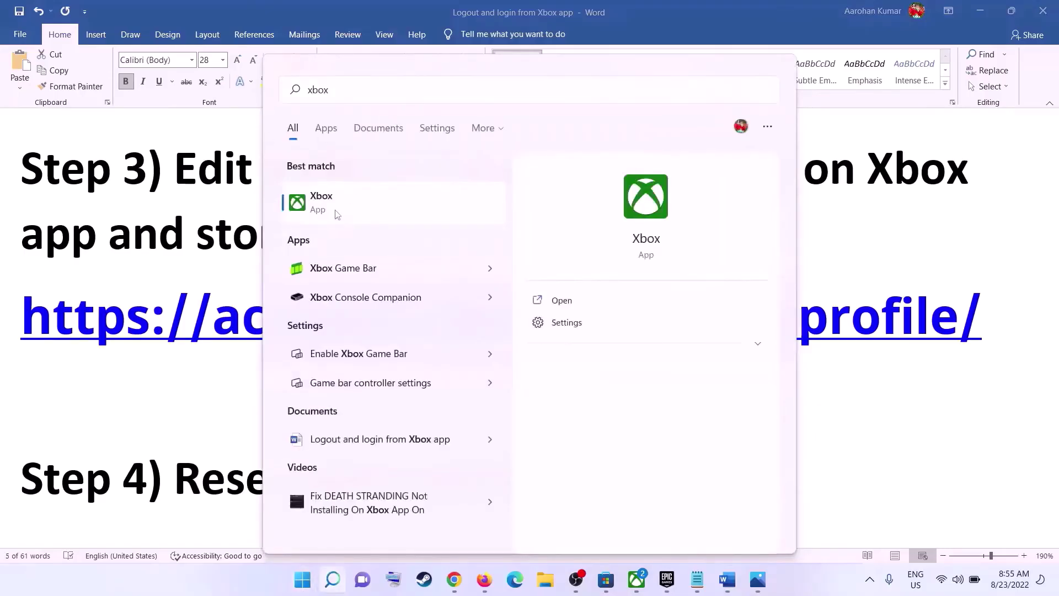
left_click(392, 279)
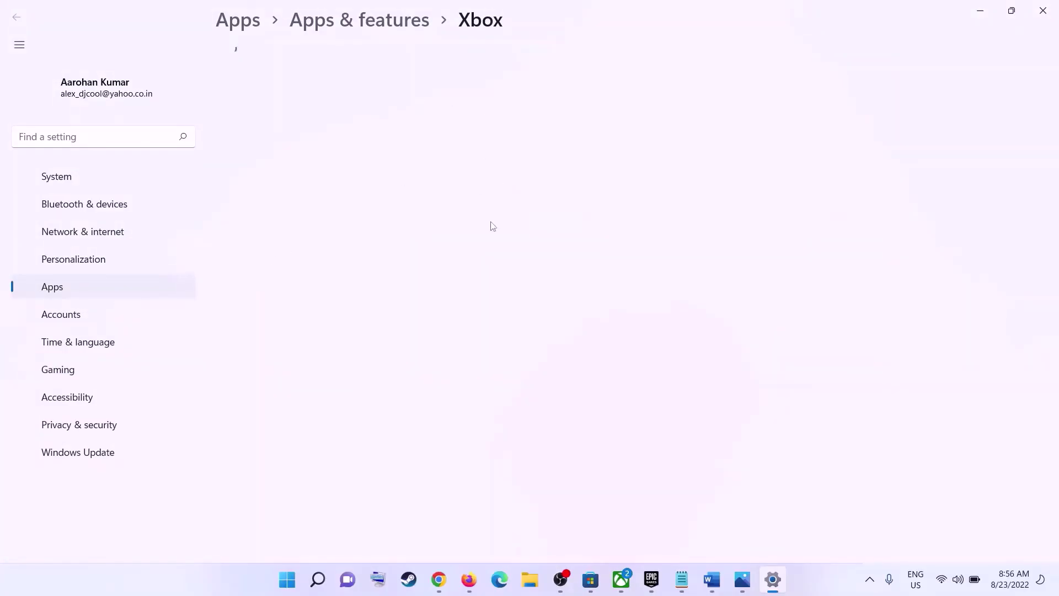
scroll(501, 252, "down", 10)
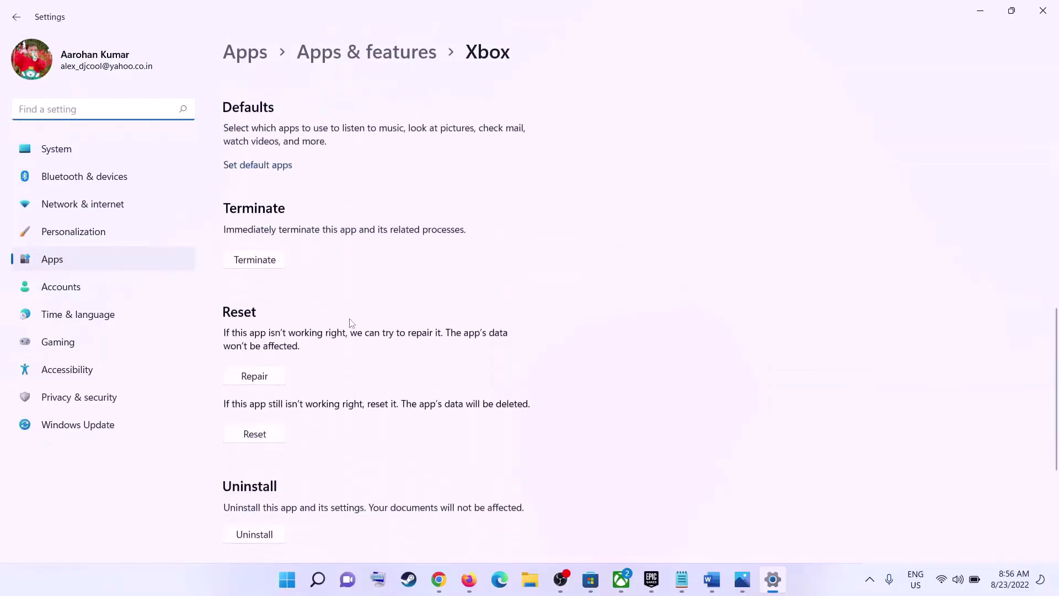
scroll(331, 317, "down", 1)
Repair the Xbox app, then reset it, confirming deletion of its data.
left_click(272, 307)
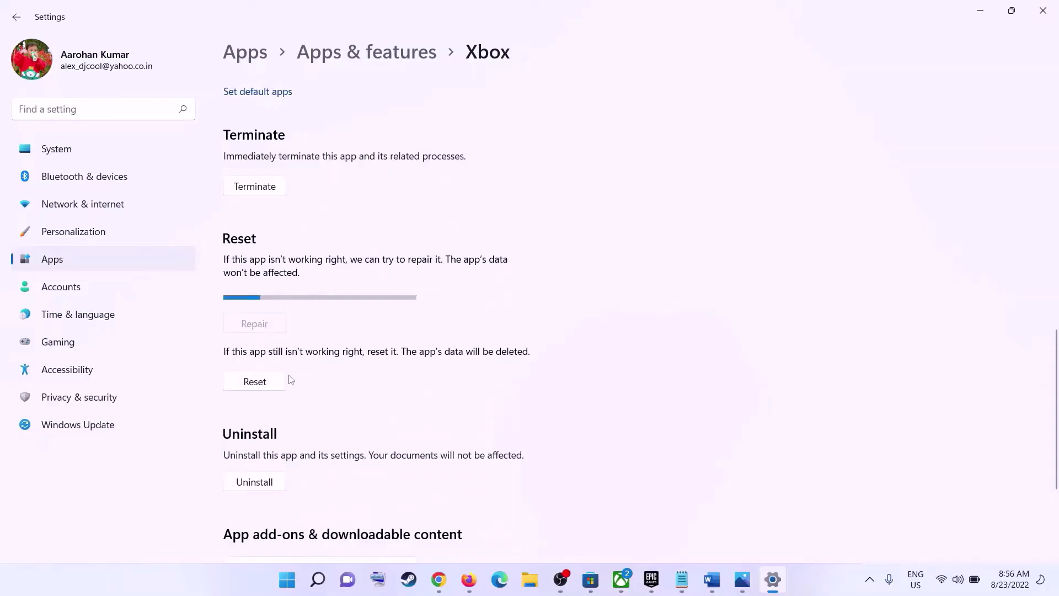
left_click(253, 381)
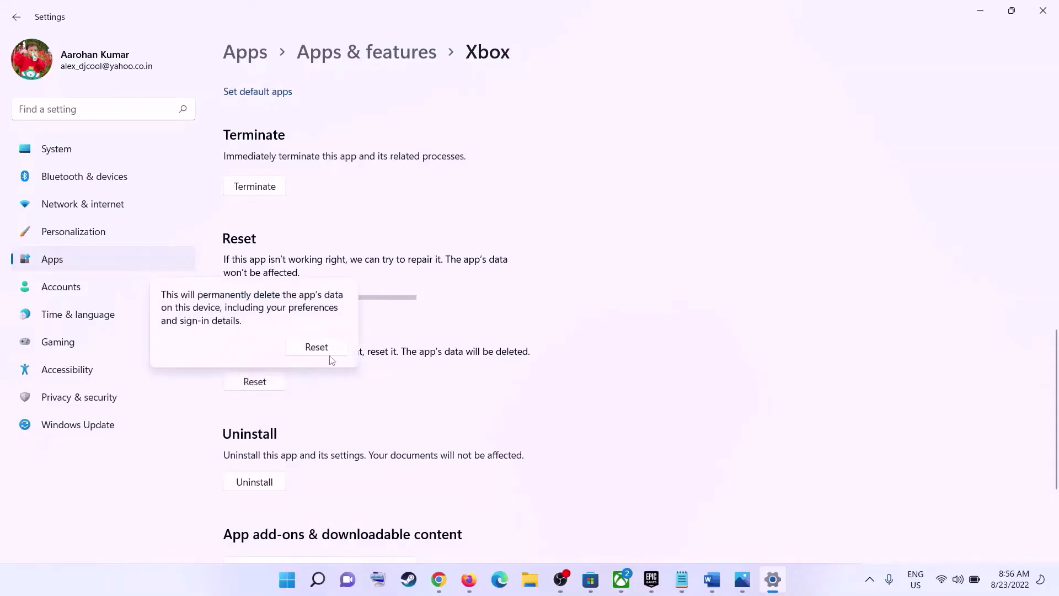
left_click(331, 359)
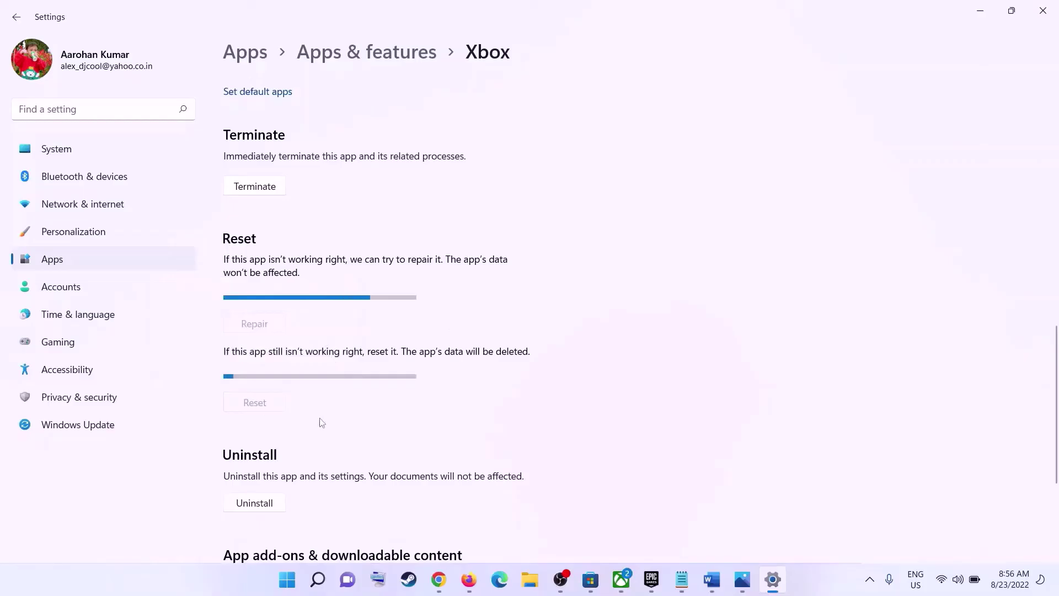
Search Start for 'store' and open the Microsoft Store's App settings page.
left_click(293, 584)
type("st")
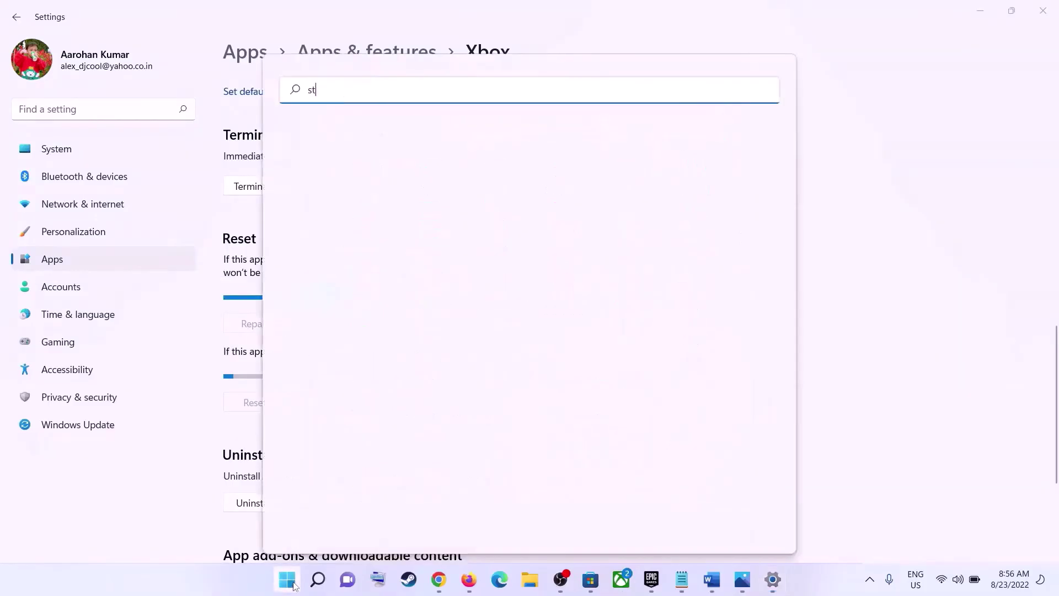
type("ore")
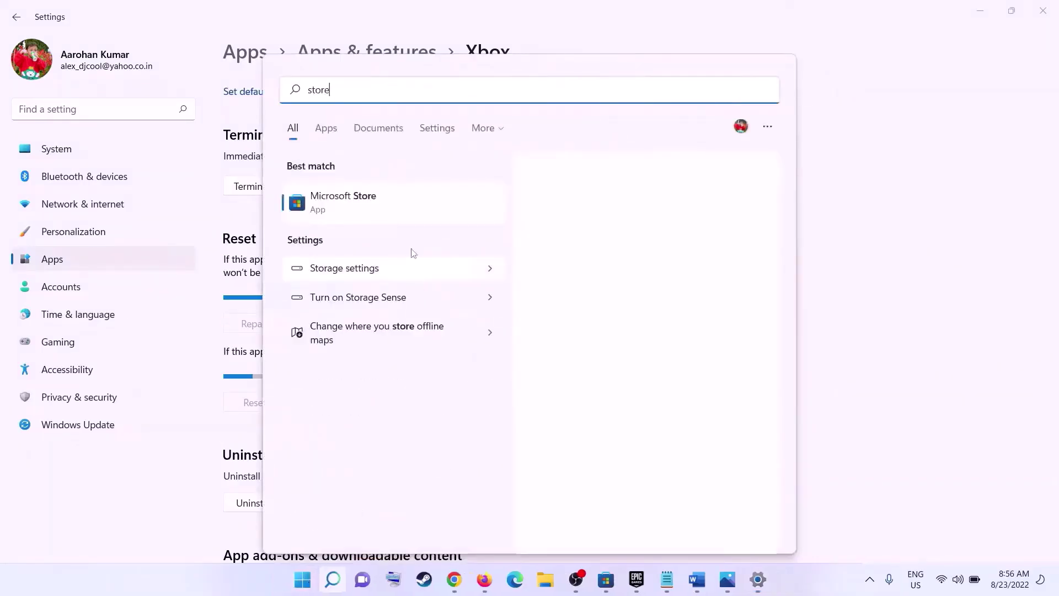
left_click(358, 205)
right_click(373, 218)
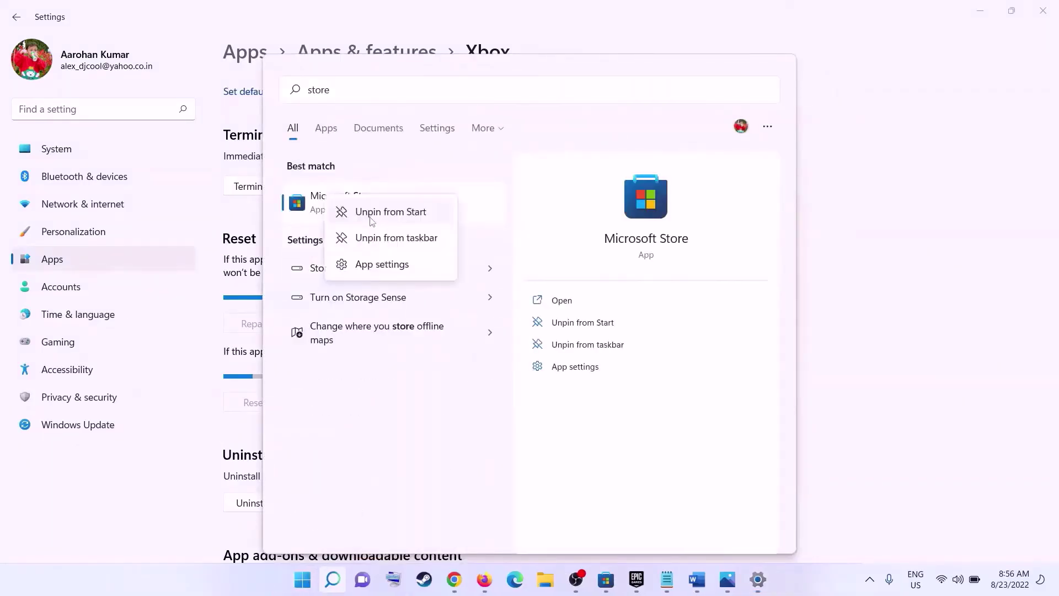
left_click(388, 264)
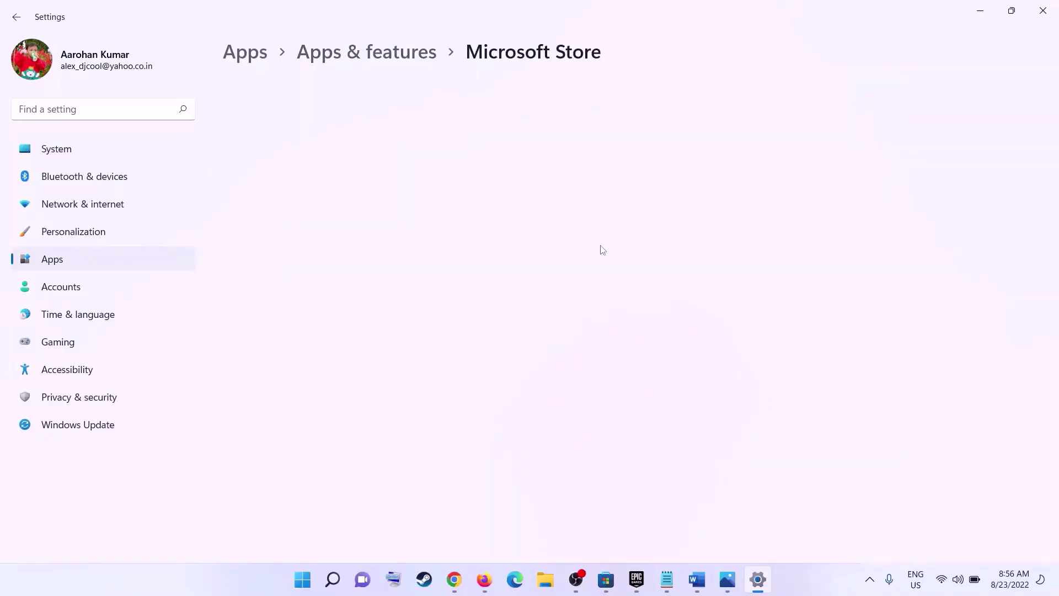
Run Repair on Microsoft Store, then Reset it and confirm wiping its data.
scroll(455, 385, "down", 5)
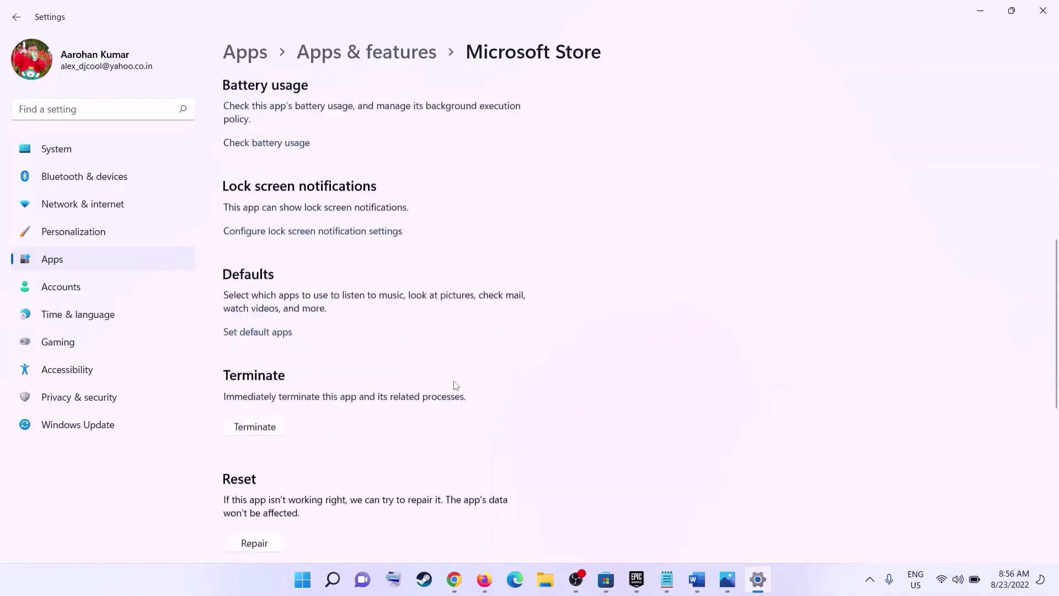
scroll(456, 385, "down", 4)
left_click(268, 330)
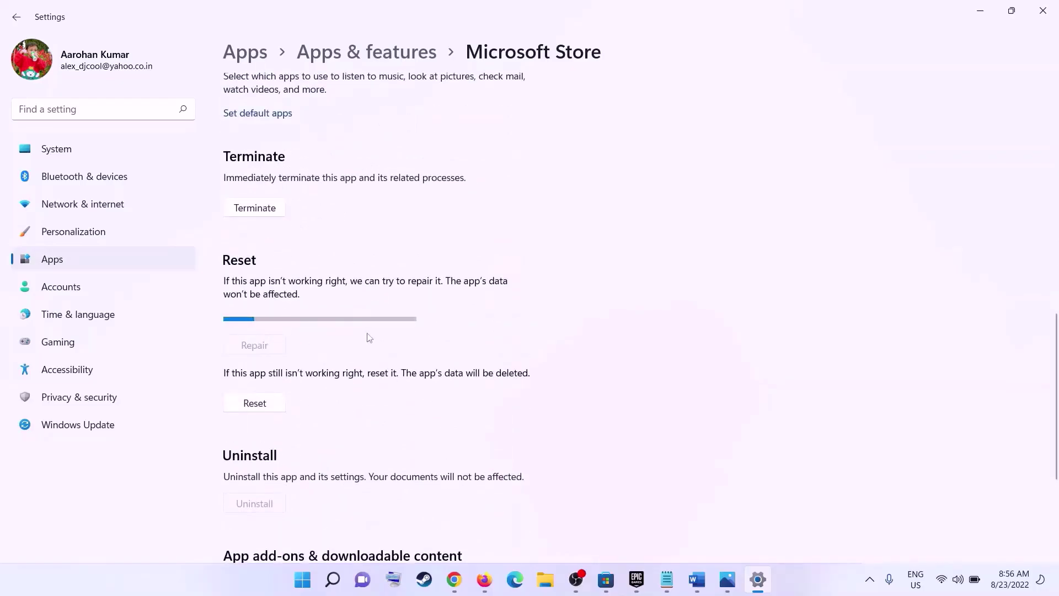
left_click(255, 402)
left_click(317, 368)
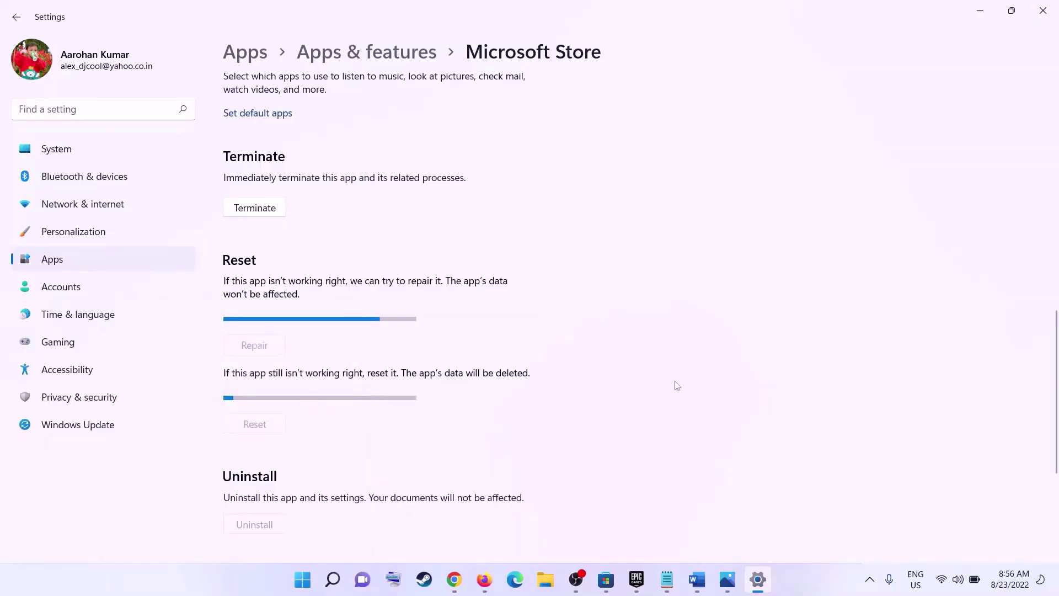
left_click(819, 586)
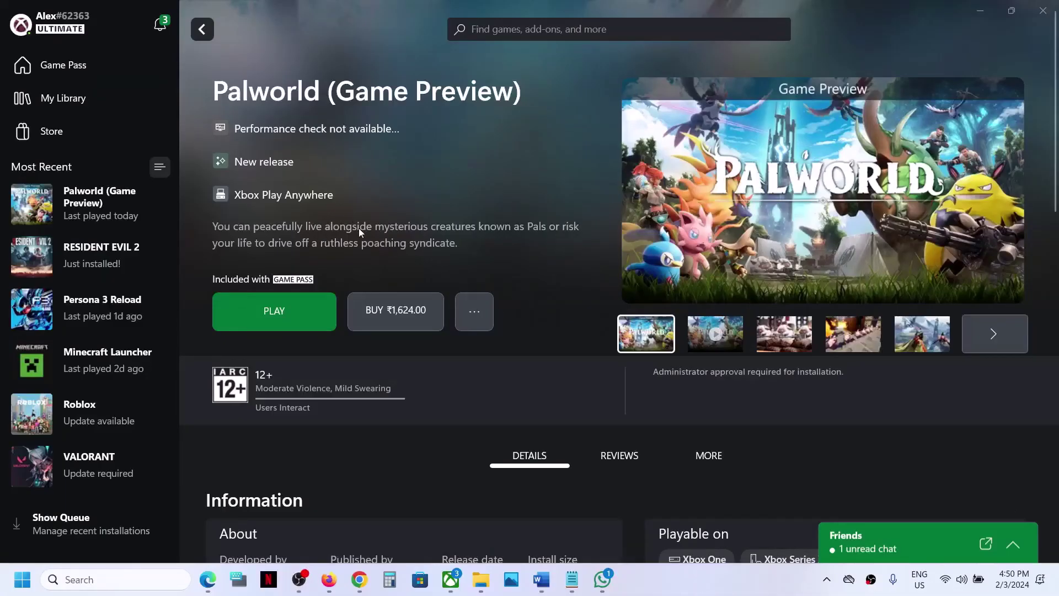
left_click(543, 583)
left_click(543, 582)
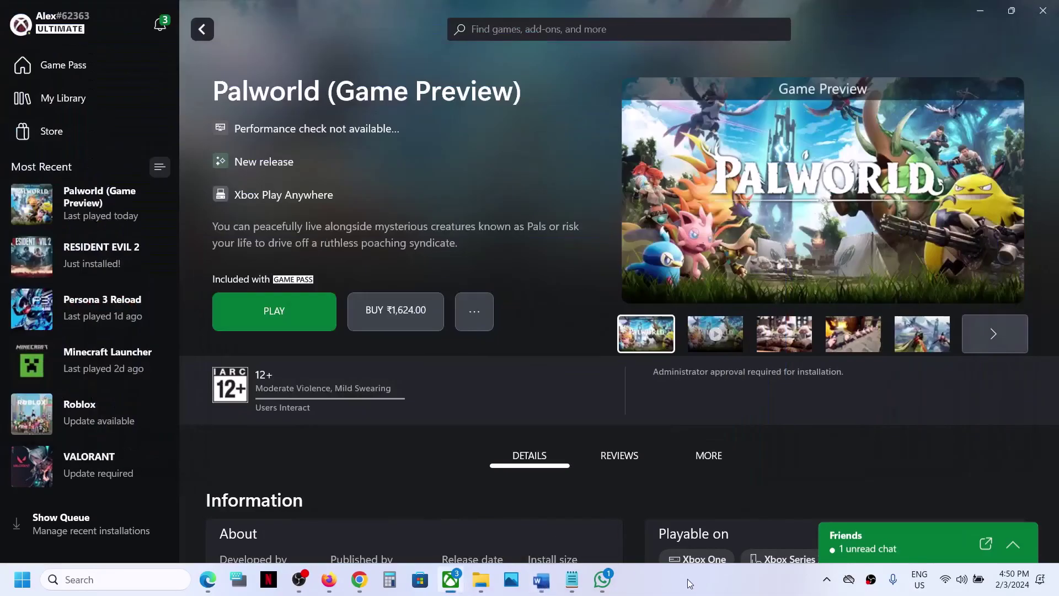